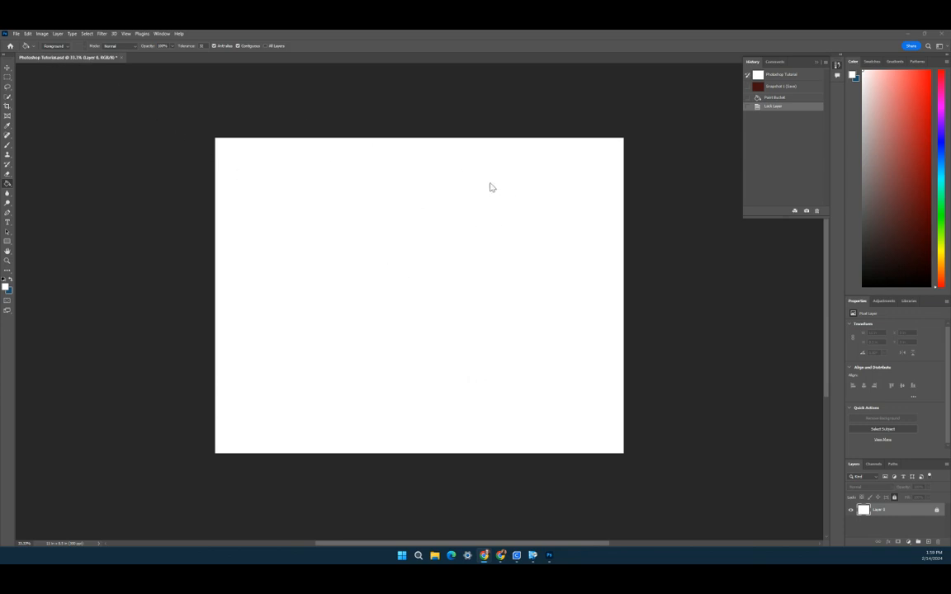
Step: Place the landscape photo from the Downloads folder into the document as an embedded image
left_click(16, 35)
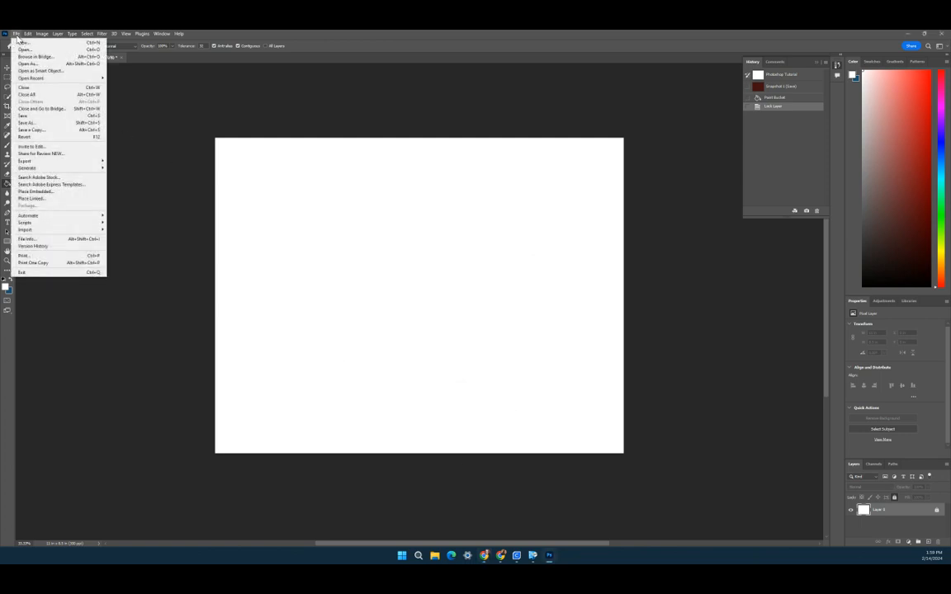
left_click(56, 191)
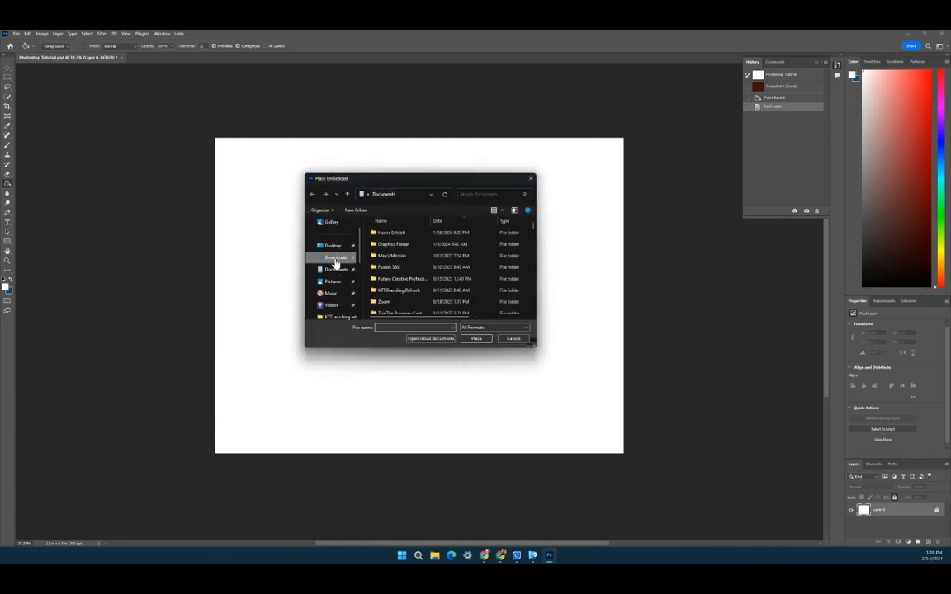
left_click(334, 260)
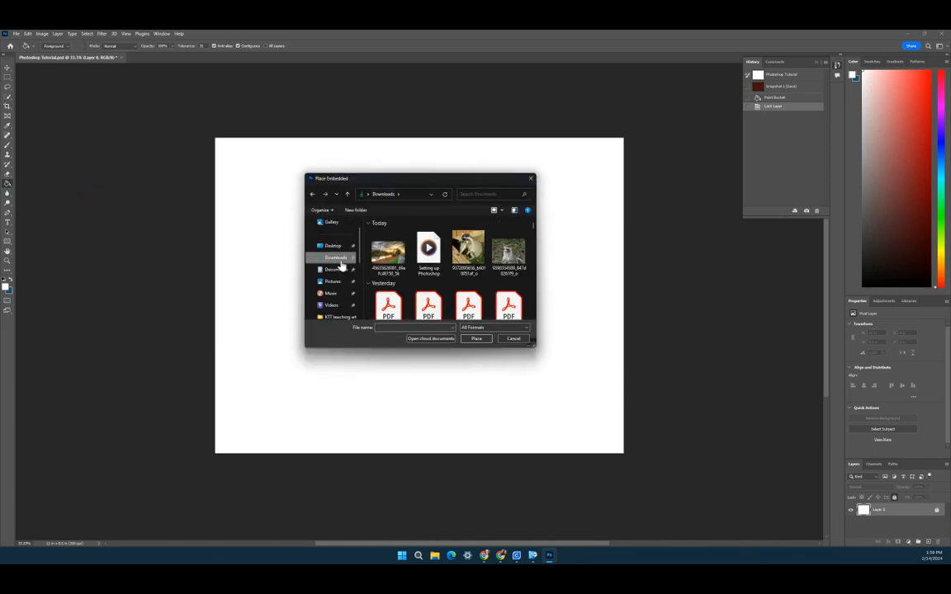
left_click(385, 259)
left_click(476, 339)
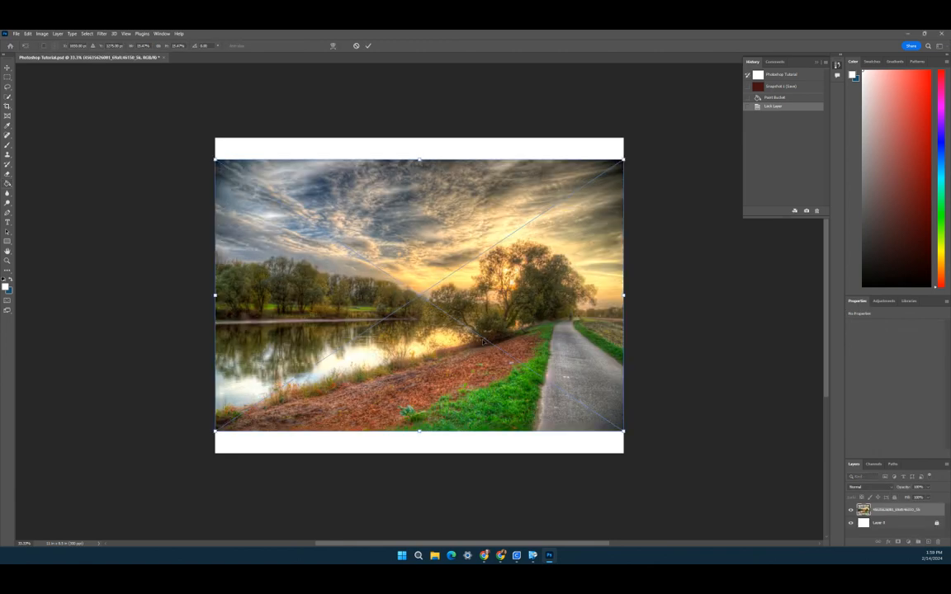
Step: Scale the placed landscape photo up until it covers the whole canvas, then commit the transform
left_click_drag(892, 462, 881, 303)
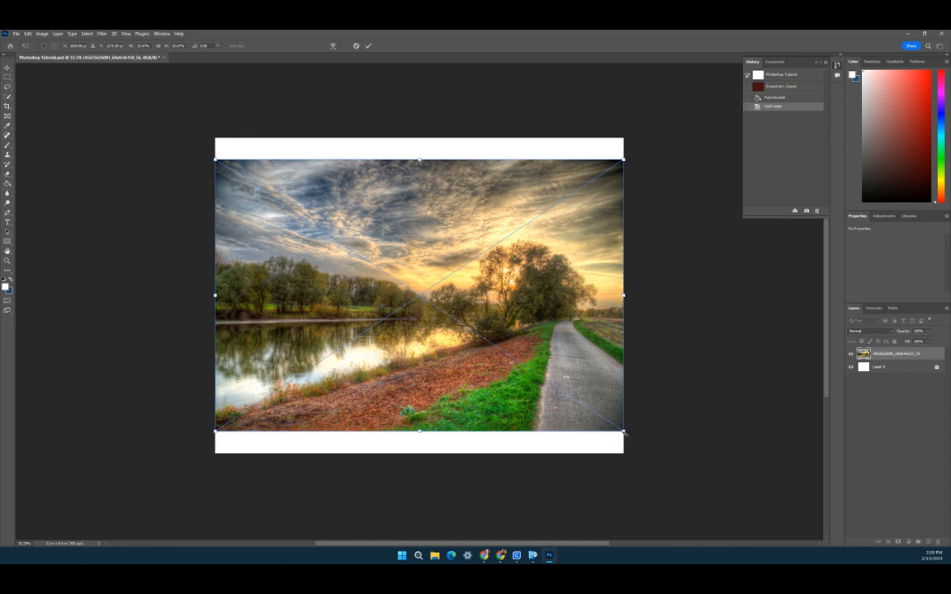
left_click_drag(625, 434, 654, 482)
left_click_drag(571, 405, 539, 376)
left_click_drag(638, 433, 679, 459)
left_click_drag(572, 386, 536, 389)
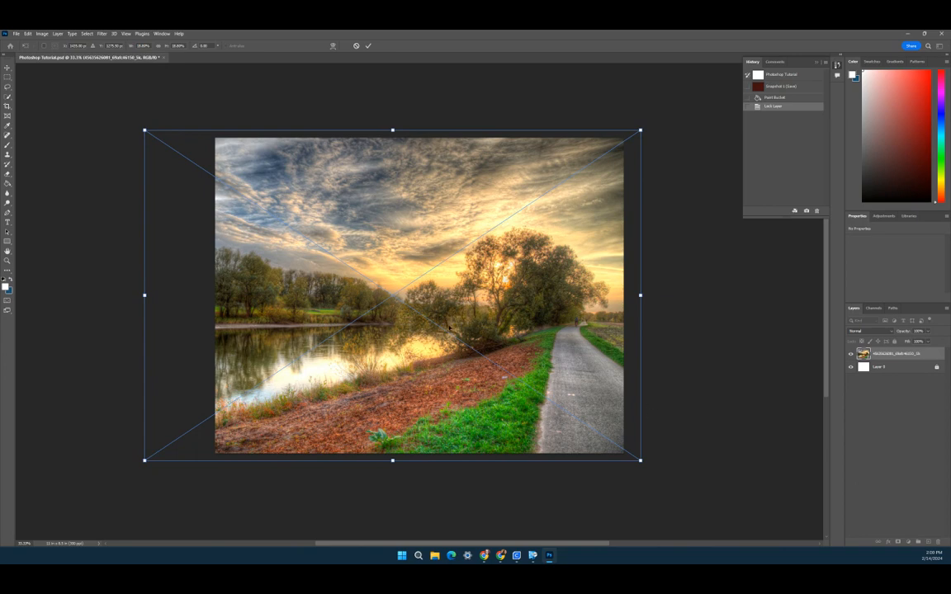
left_click_drag(449, 329, 454, 331)
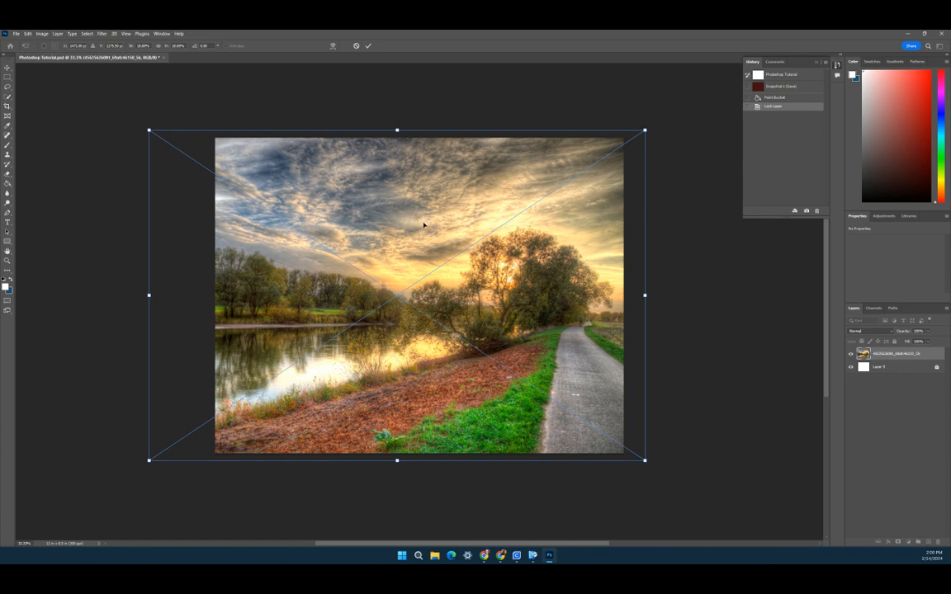
left_click(369, 45)
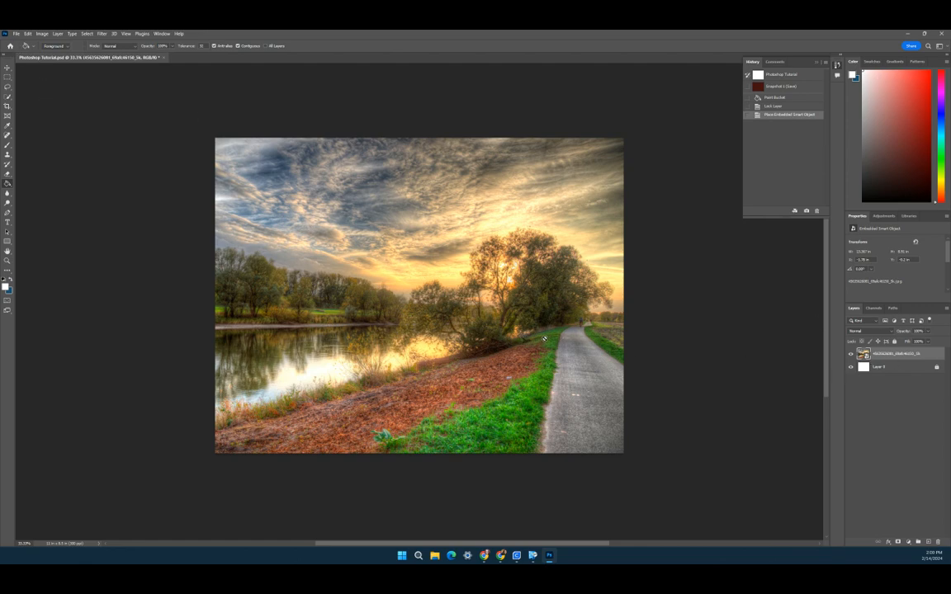
Step: Toggle the landscape layer's visibility off and back on to compare with the blank background
left_click(852, 370)
left_click(852, 369)
left_click(850, 356)
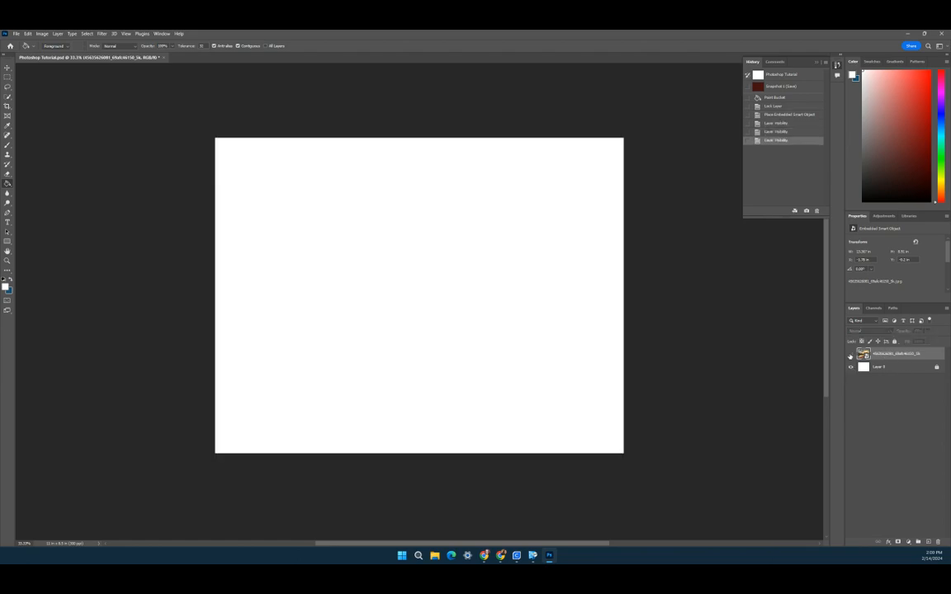
left_click(851, 356)
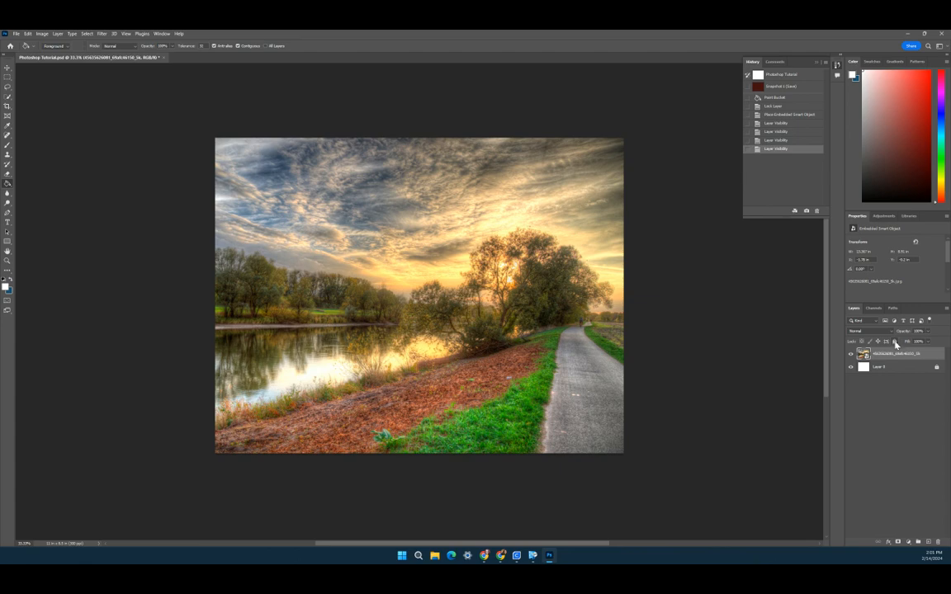
Step: Unlock the background Layer 0, then select the landscape photo layer again
left_click(903, 370)
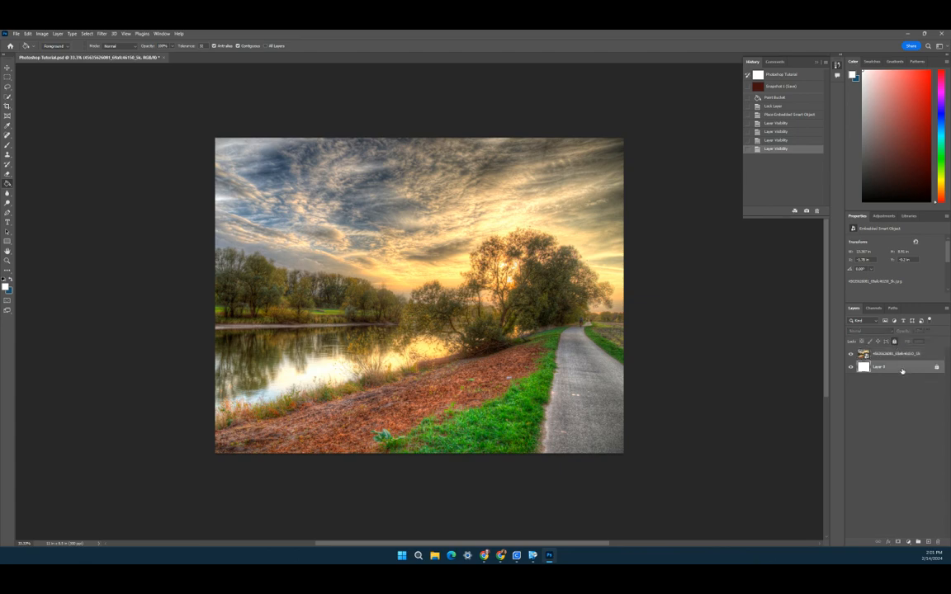
double_click(902, 371)
left_click(465, 220)
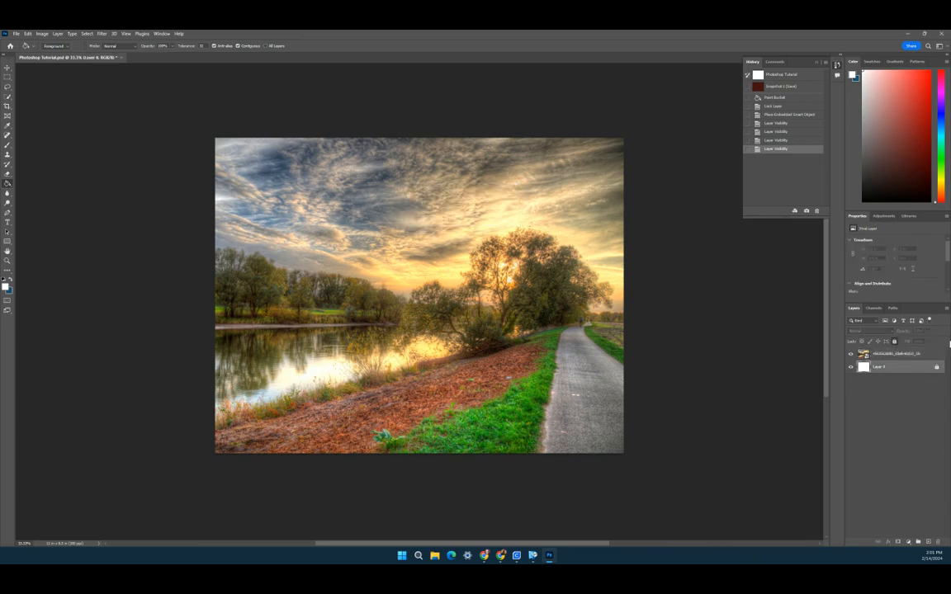
left_click(895, 343)
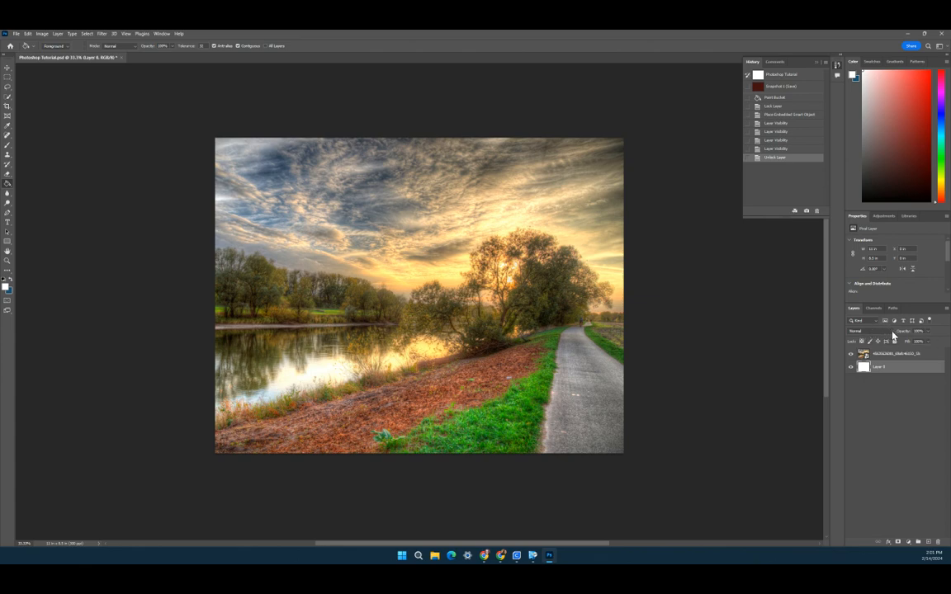
left_click(906, 353)
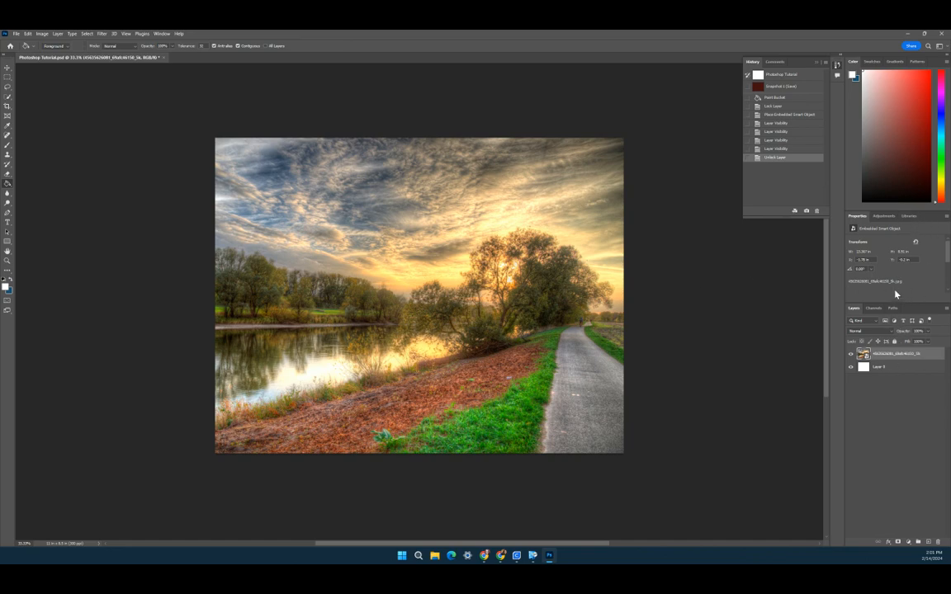
Step: Add a Levels adjustment layer above the landscape photo layer
left_click(881, 216)
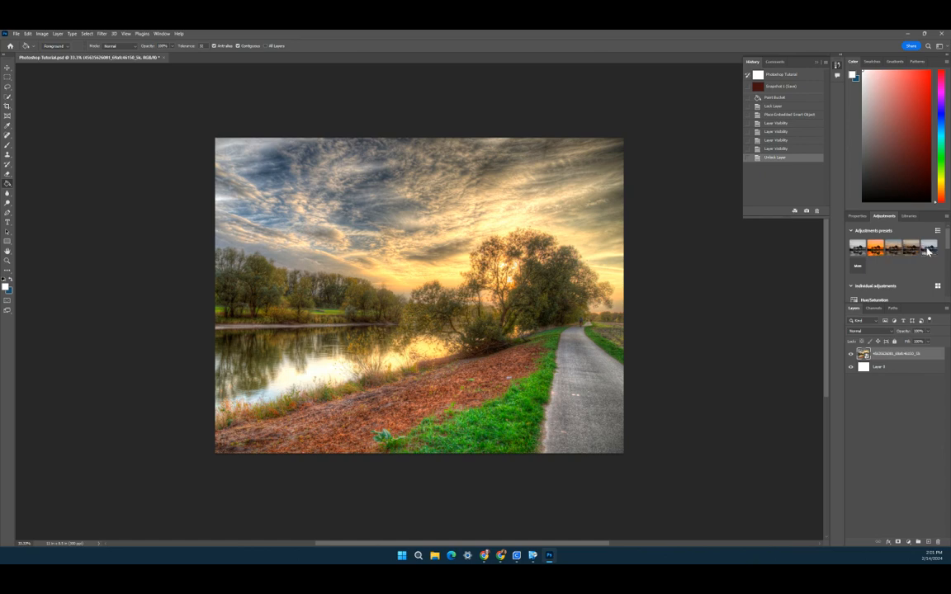
left_click(851, 231)
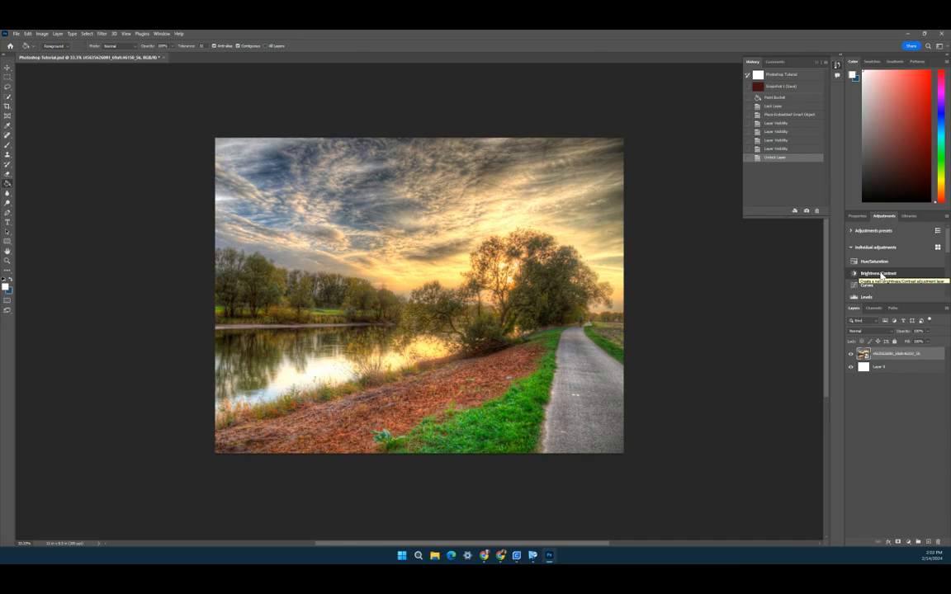
left_click(938, 247)
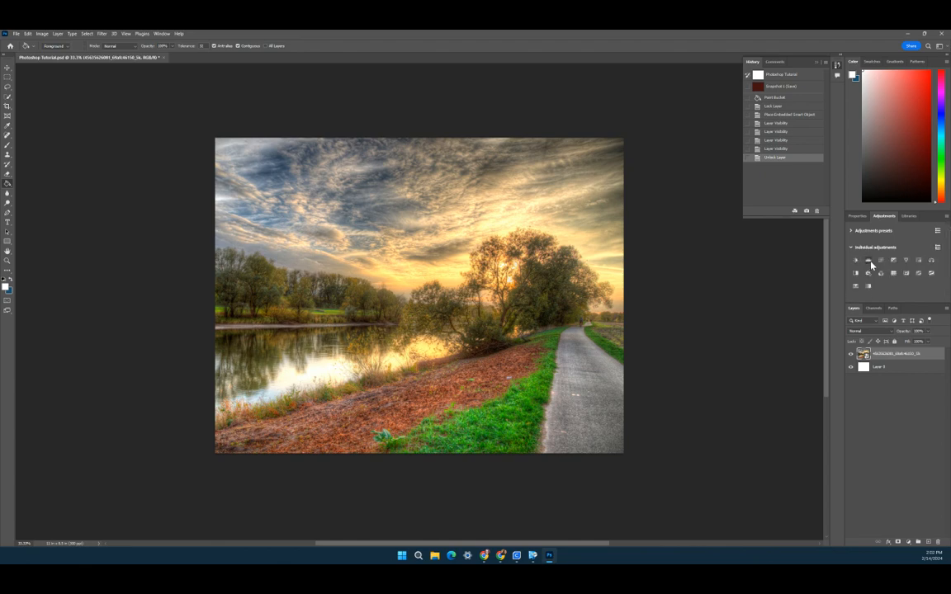
left_click(870, 260)
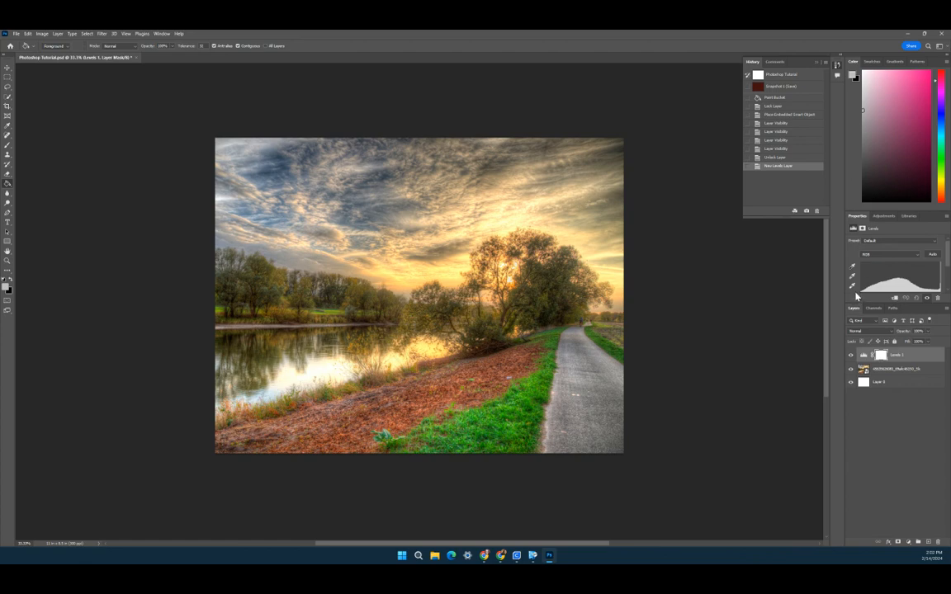
Step: Adjust the Levels black point, midtone and white point (about 227) input sliders to boost contrast
left_click_drag(859, 302, 864, 351)
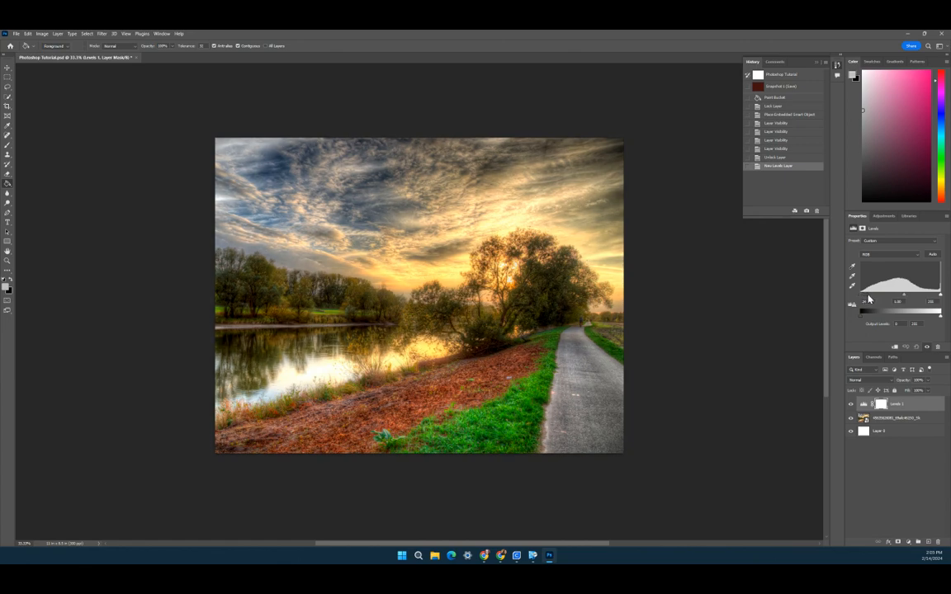
left_click(868, 296)
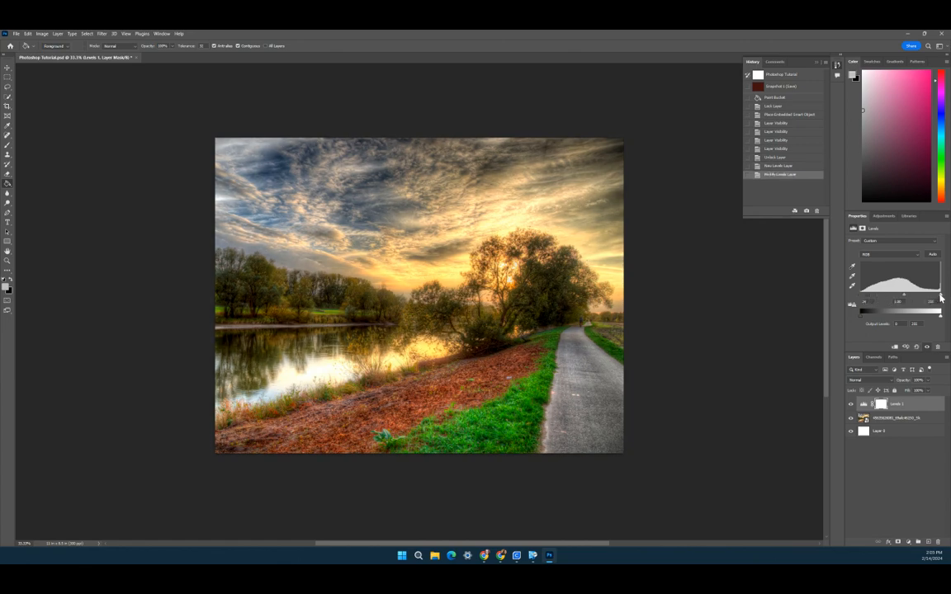
left_click_drag(941, 298, 929, 299)
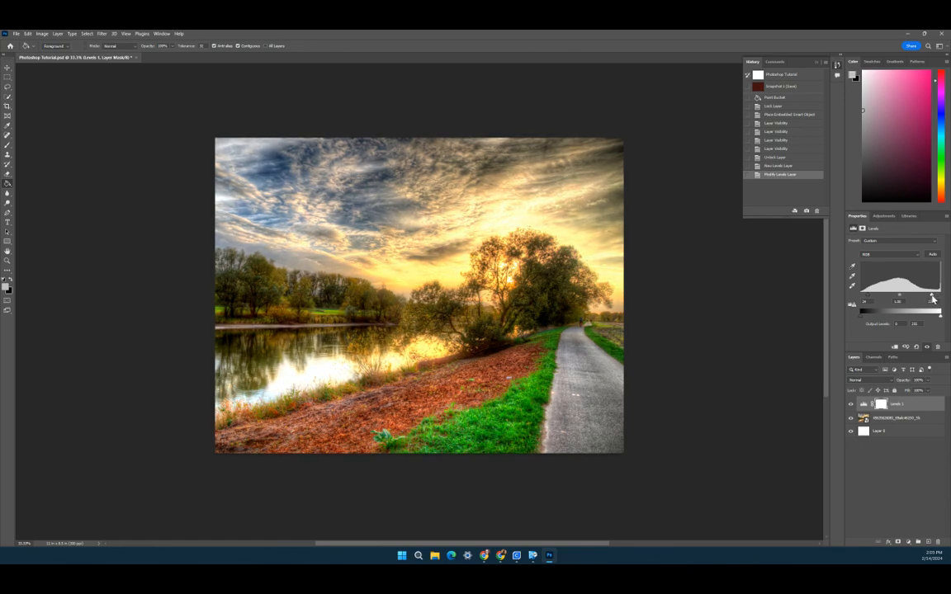
left_click_drag(901, 299, 904, 299)
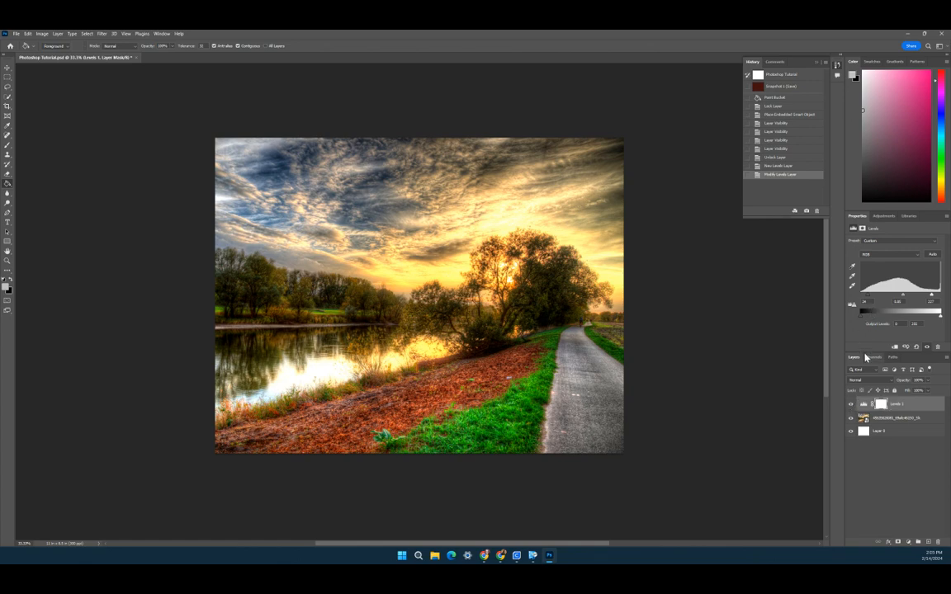
Step: Toggle the Levels layer on and off to compare before and after, and close the History panel
left_click(852, 405)
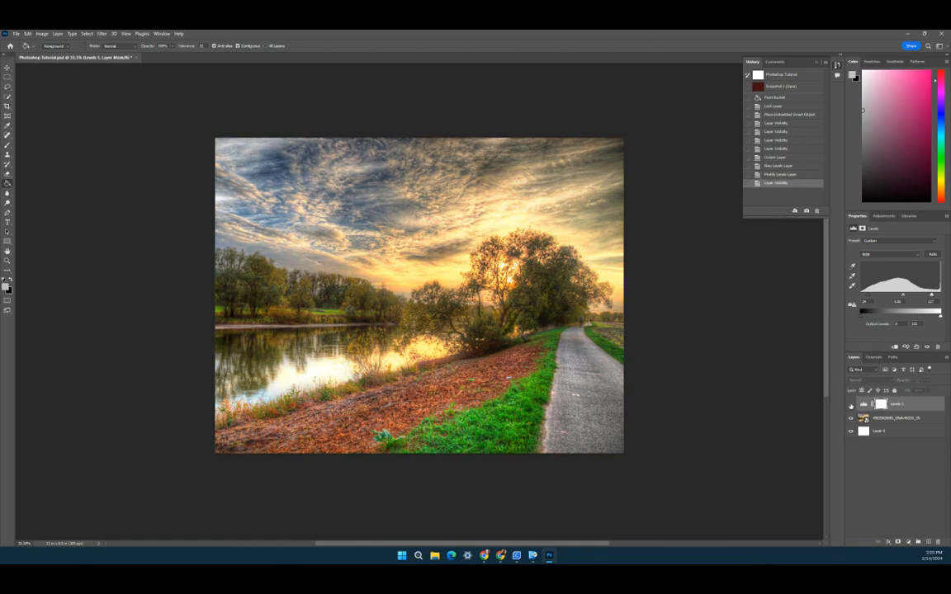
left_click(852, 404)
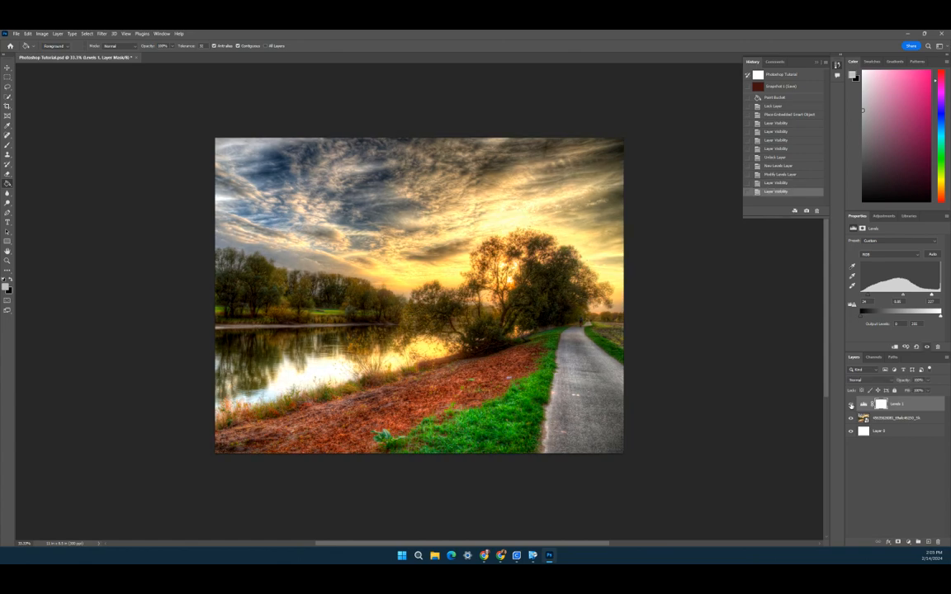
left_click(851, 405)
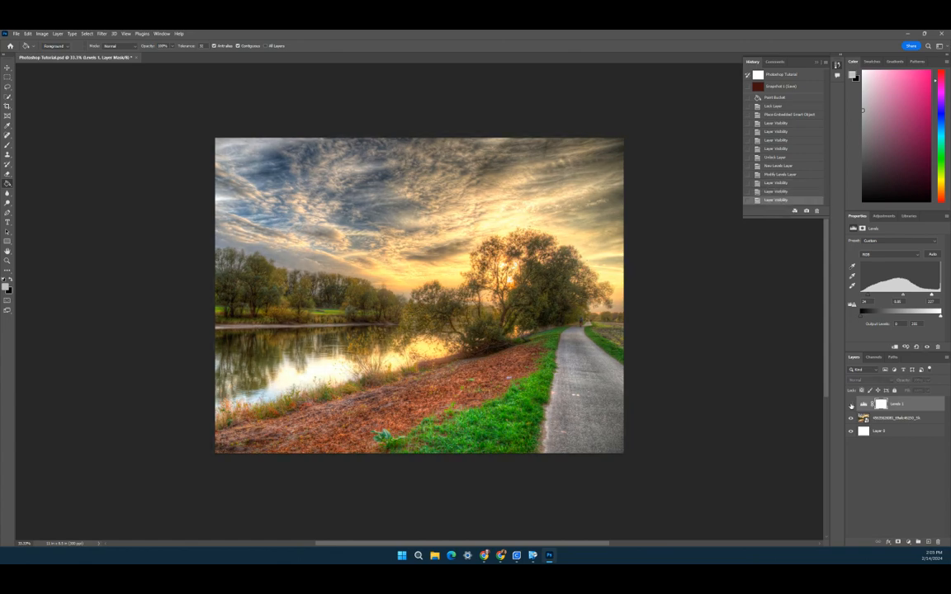
left_click(851, 404)
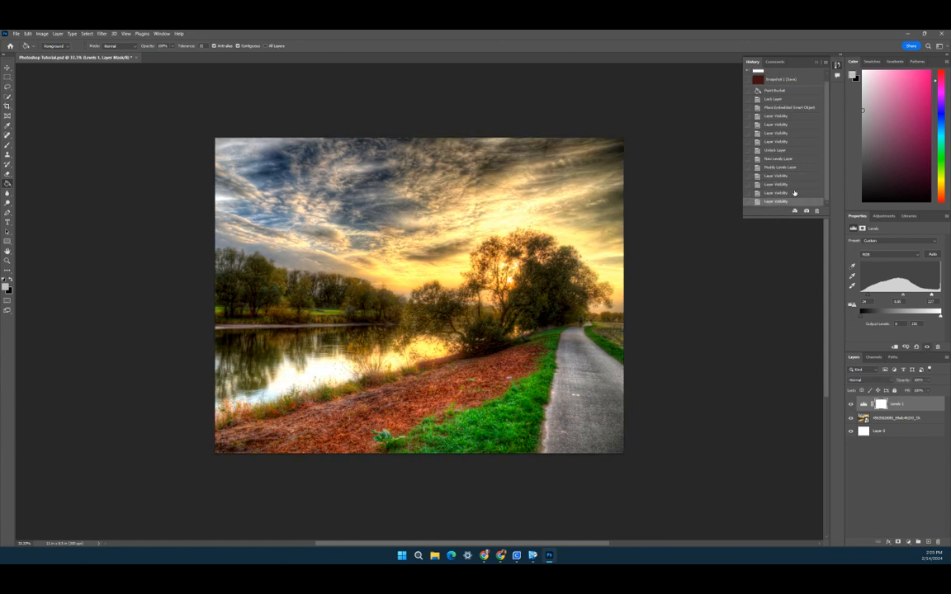
left_click(838, 67)
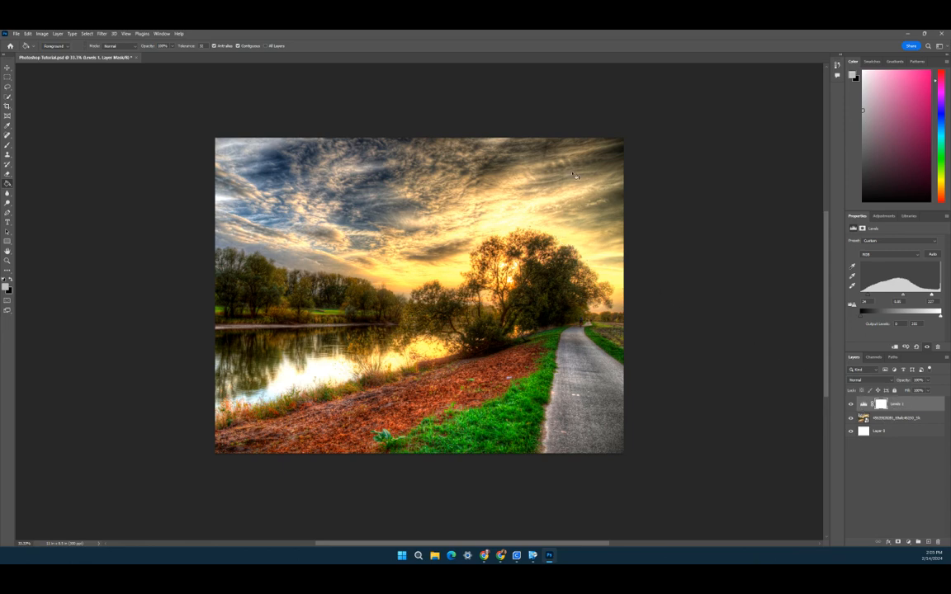
Step: Place the raccoon photo from the Downloads folder into the document as an embedded image
left_click(15, 34)
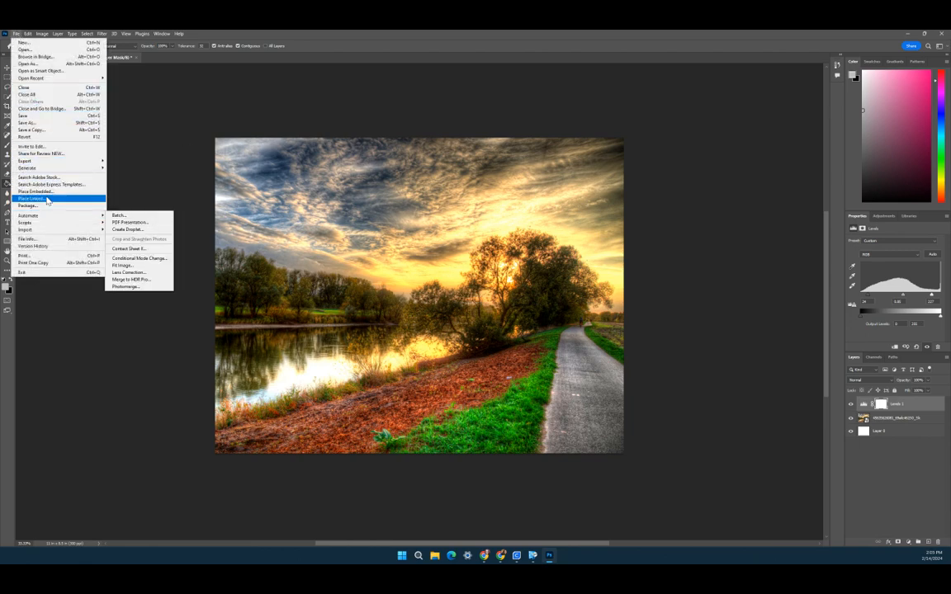
left_click(37, 191)
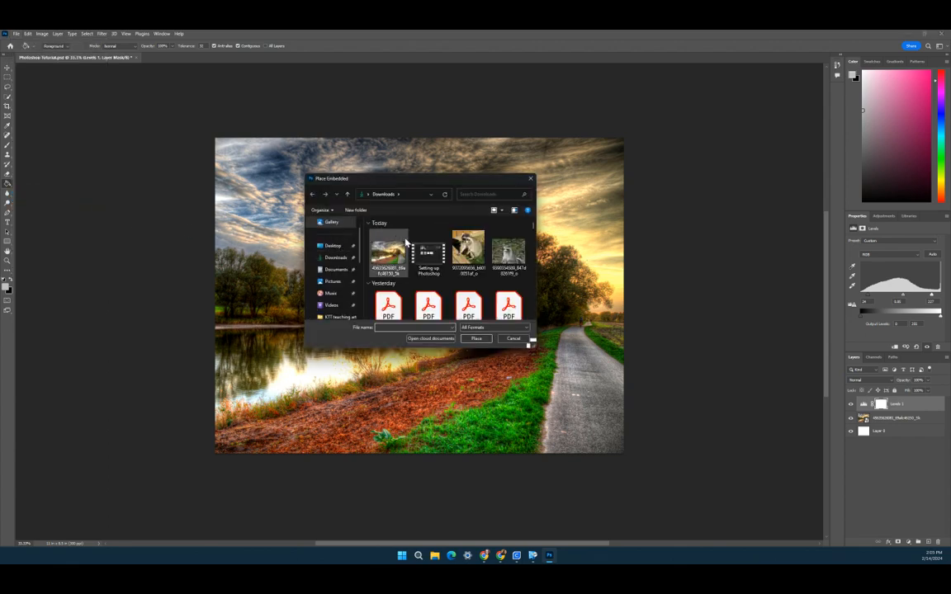
left_click(468, 250)
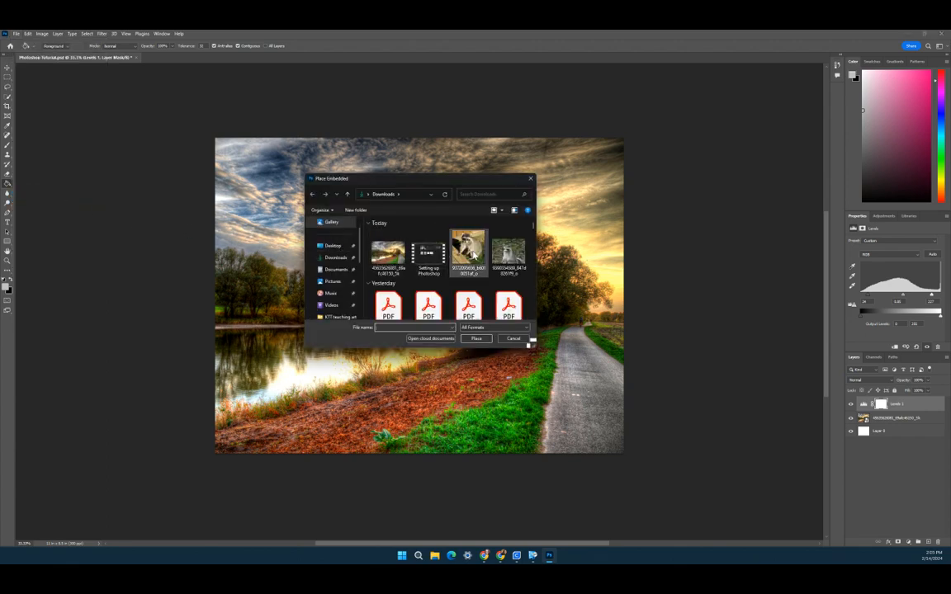
left_click(476, 338)
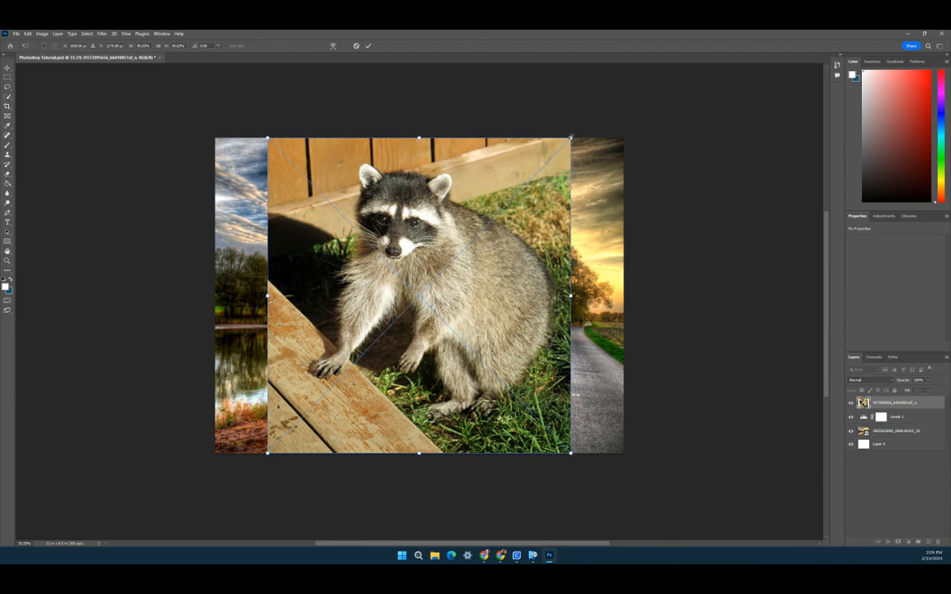
Step: Scale the raccoon photo down to about a third of the canvas, move it to the lower left, and commit
left_click_drag(571, 137, 408, 308)
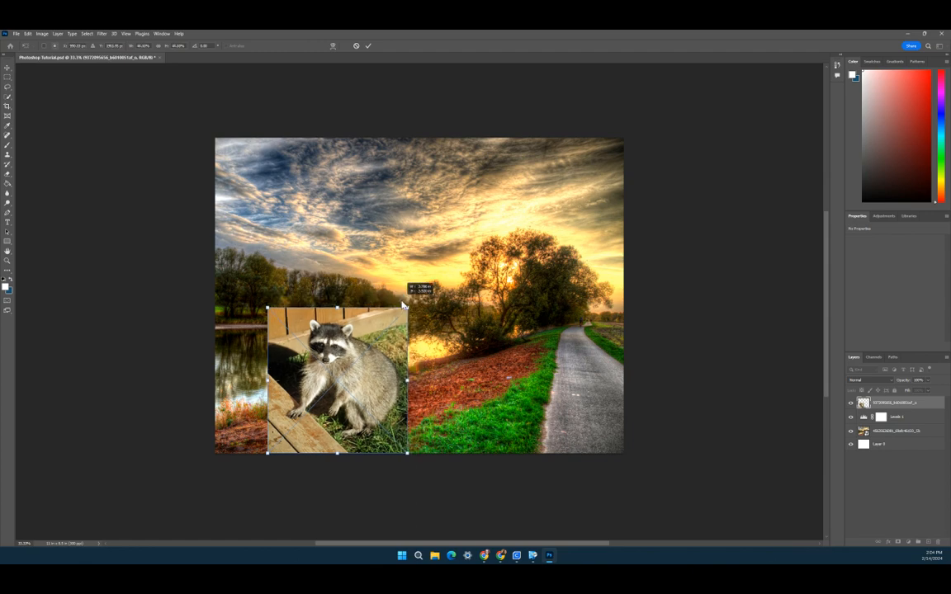
left_click_drag(378, 362, 367, 323)
key("Return")
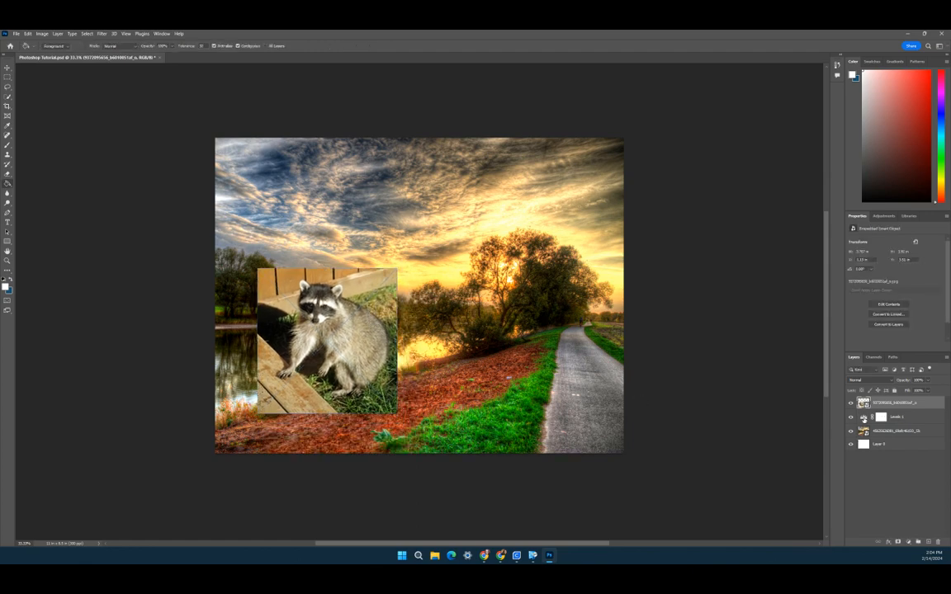
Step: Select the Levels layer and nudge its black point input slider
left_click(871, 419)
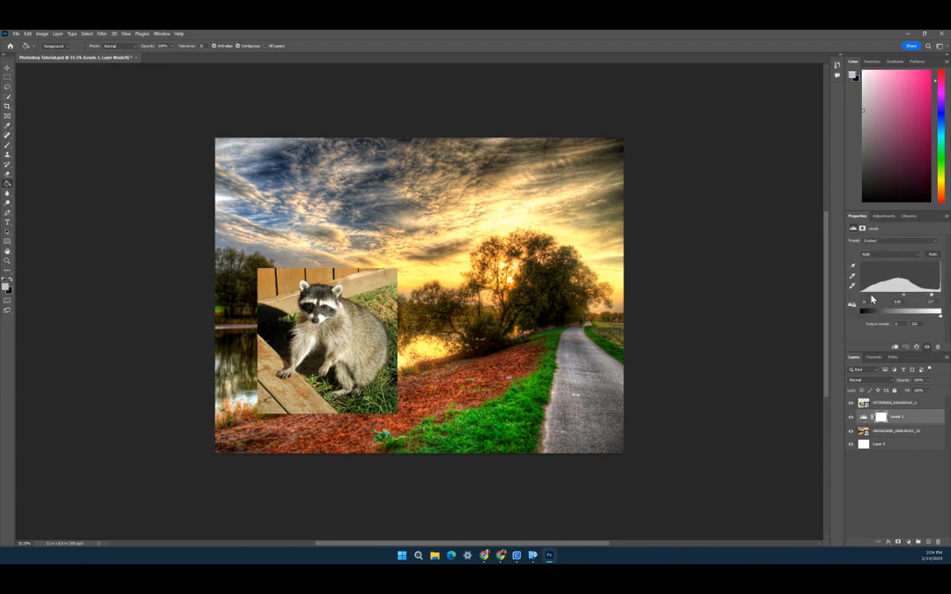
mouse_move(863, 295)
left_mouse_down()
mouse_move(902, 298)
mouse_move(864, 299)
left_mouse_up()
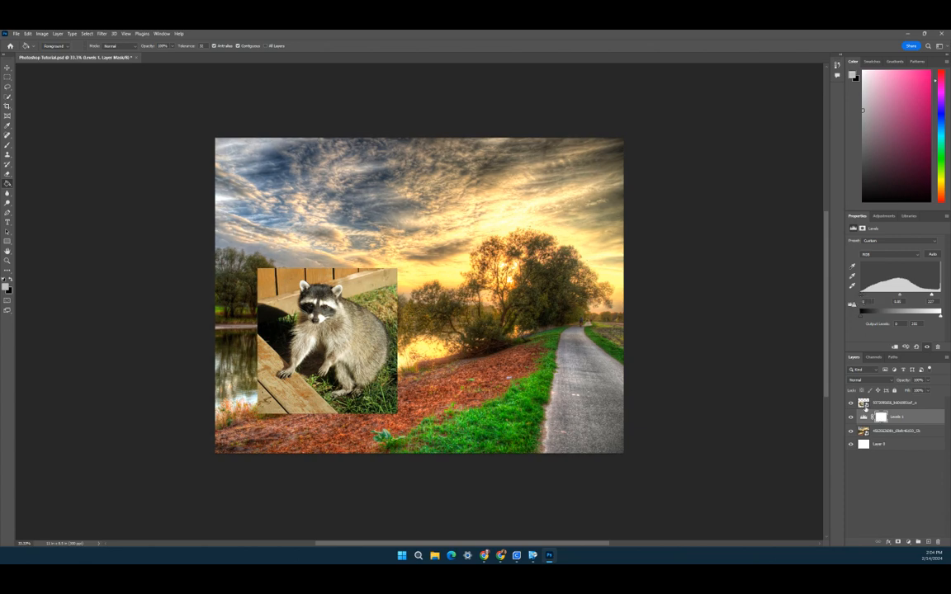
left_click_drag(894, 402, 871, 423)
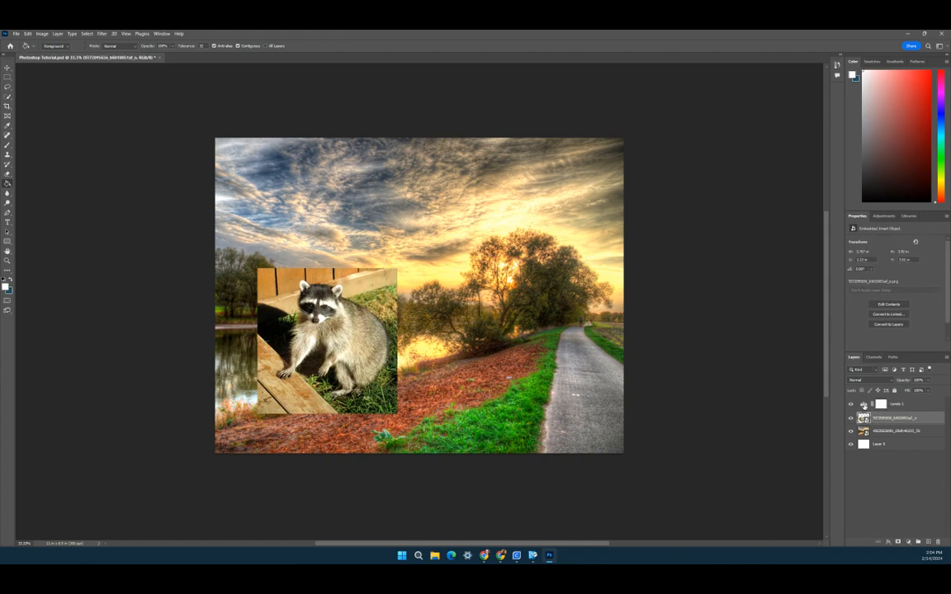
left_click(880, 404)
left_click_drag(865, 301, 843, 295)
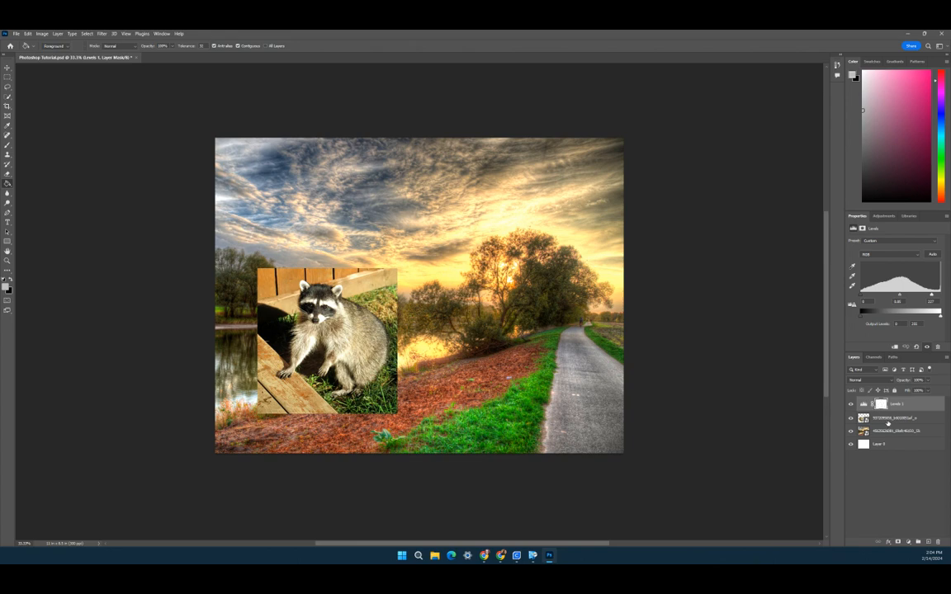
left_click_drag(888, 424, 889, 400)
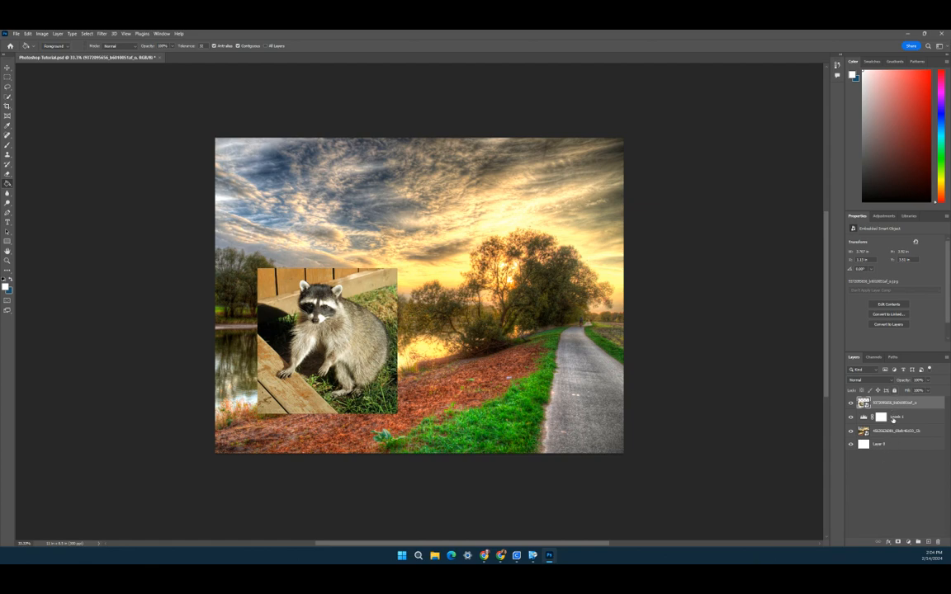
Step: Raise the Levels black point, shift its midtone slider, and clip the Levels layer to the landscape layer
left_click(868, 420)
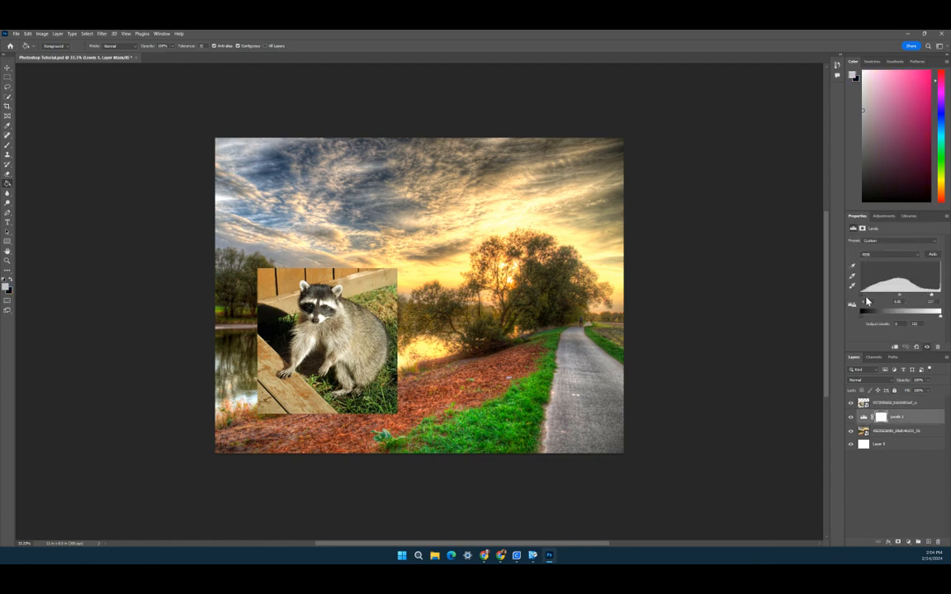
left_click_drag(864, 298, 871, 299)
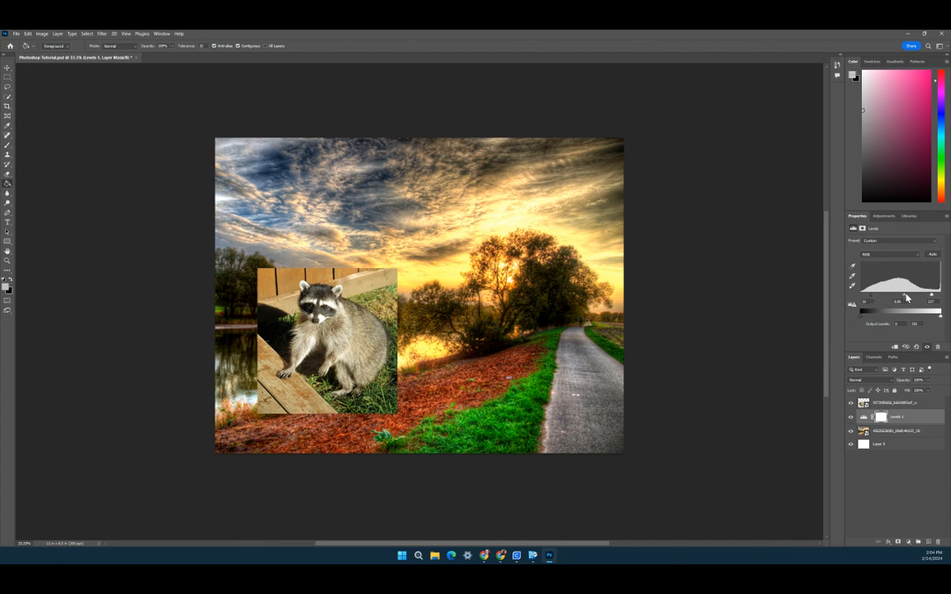
left_click_drag(908, 299, 905, 298)
left_click(903, 420, "alt")
Step: With the Move tool, shift the landscape to the right half and place the raccoon below it at the left
left_click(7, 66)
left_click_drag(517, 252, 683, 252)
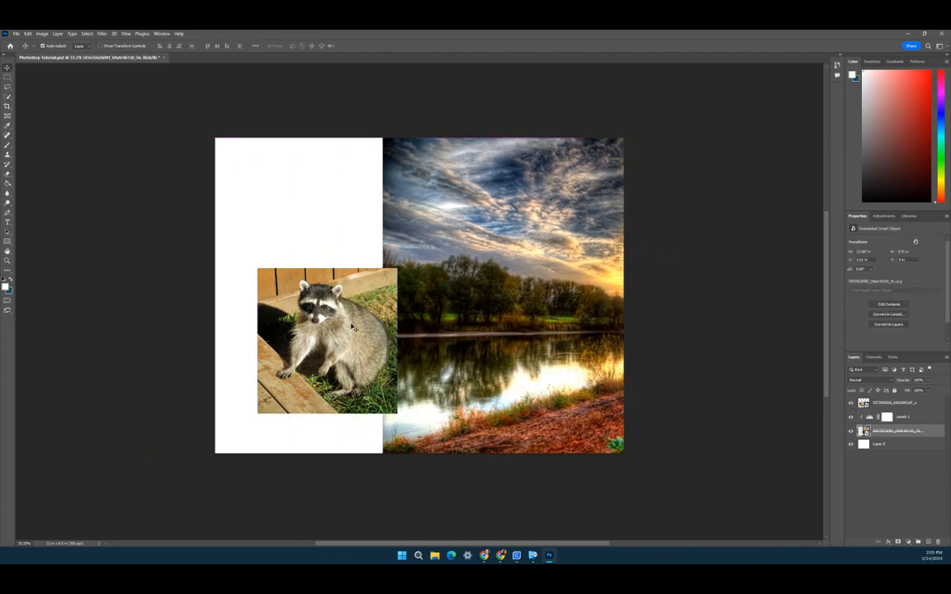
left_click_drag(351, 326, 326, 336)
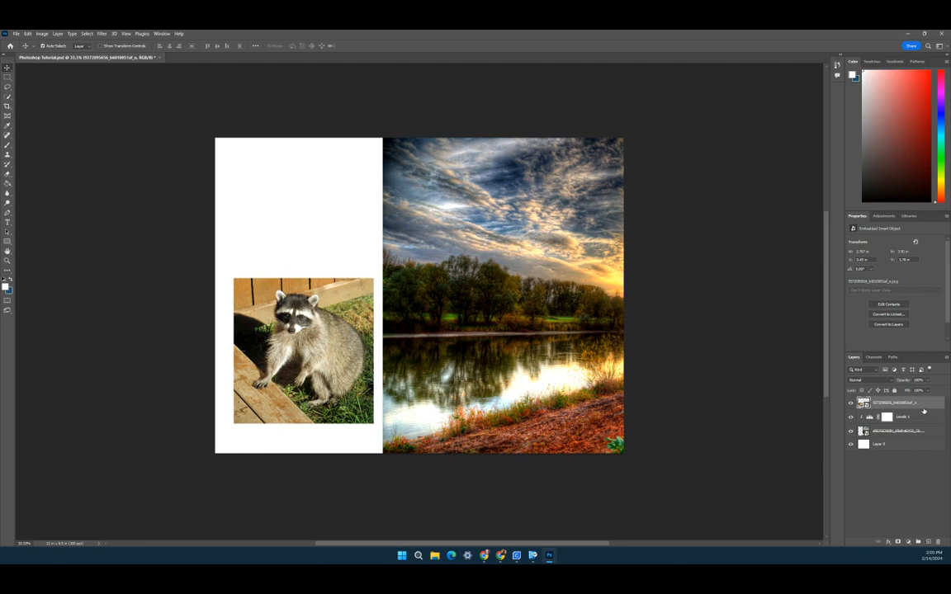
left_click_drag(923, 410, 904, 438)
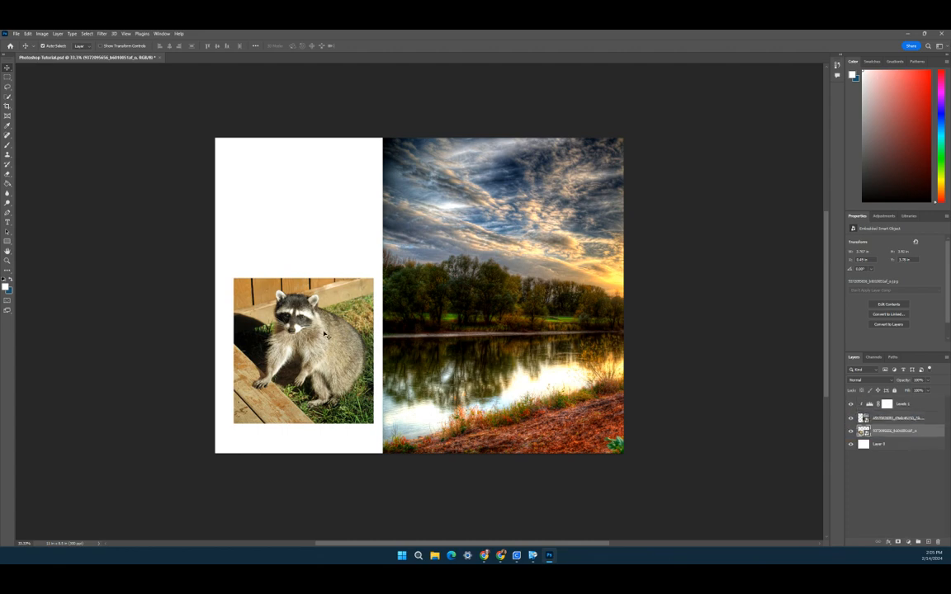
left_click_drag(314, 344, 312, 328)
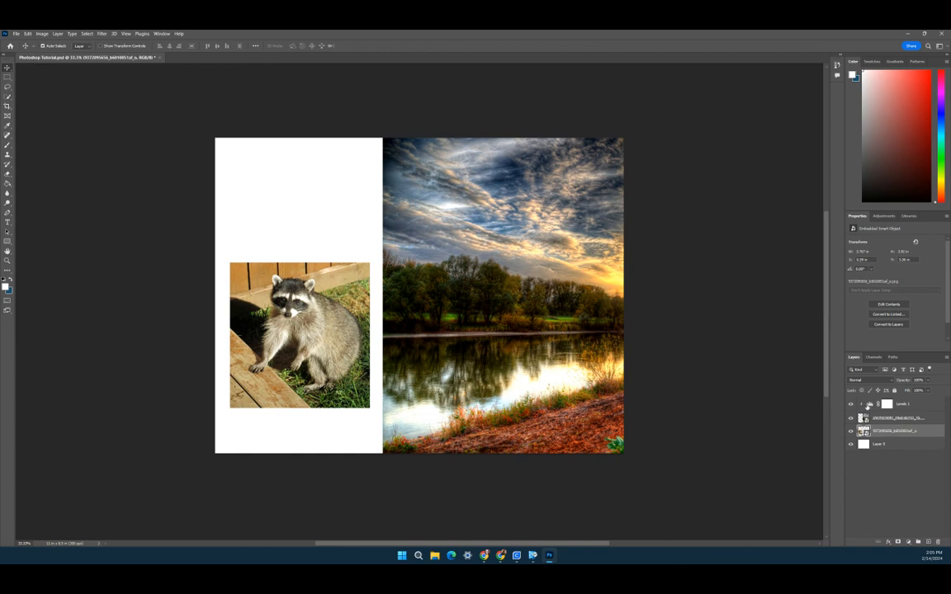
left_click(902, 406)
right_click(906, 407)
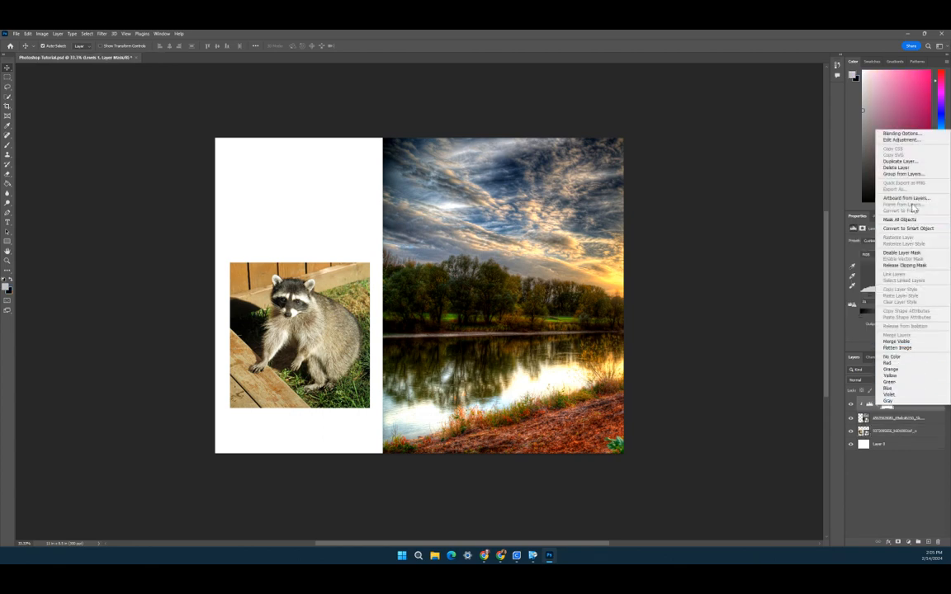
left_click(909, 457)
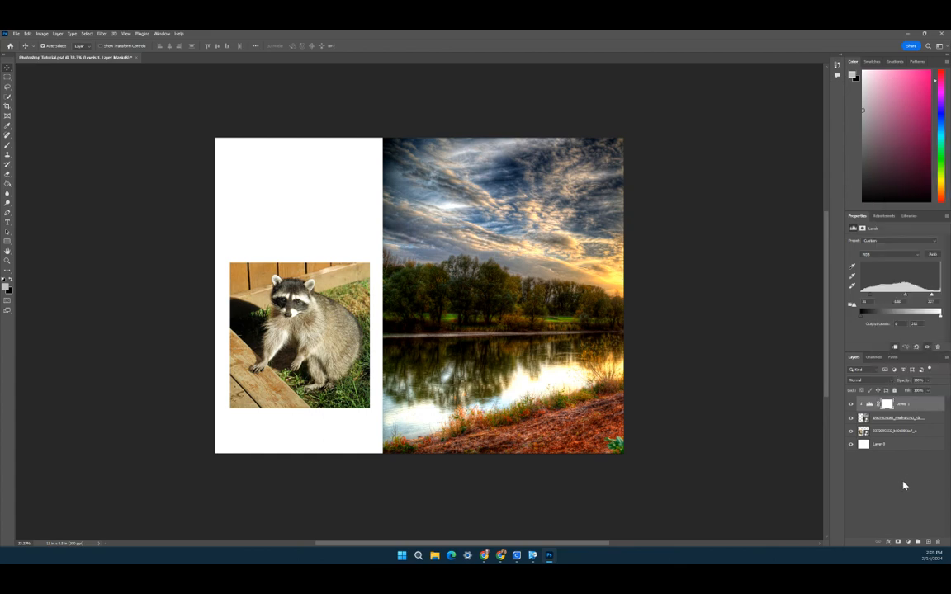
left_click(861, 406, "alt")
Step: Add a Color Balance adjustment layer, deleting a Channel Mixer adjustment layer added along the way
left_click(883, 215)
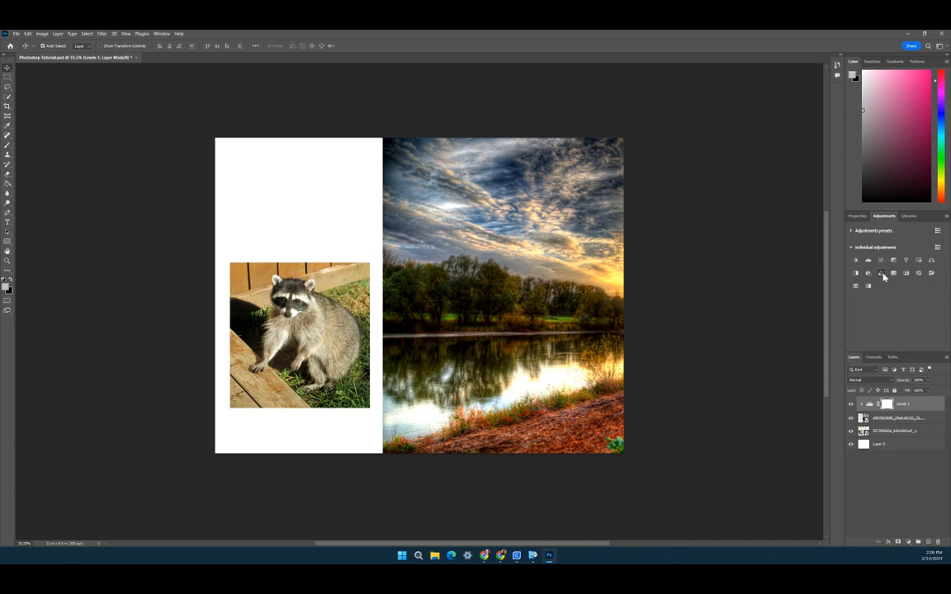
left_click(877, 273)
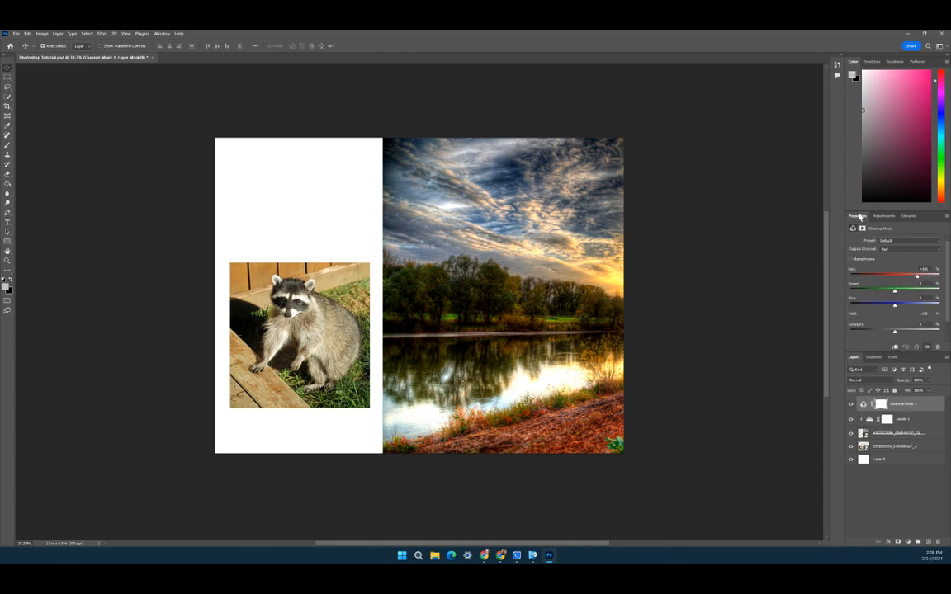
left_click(884, 215)
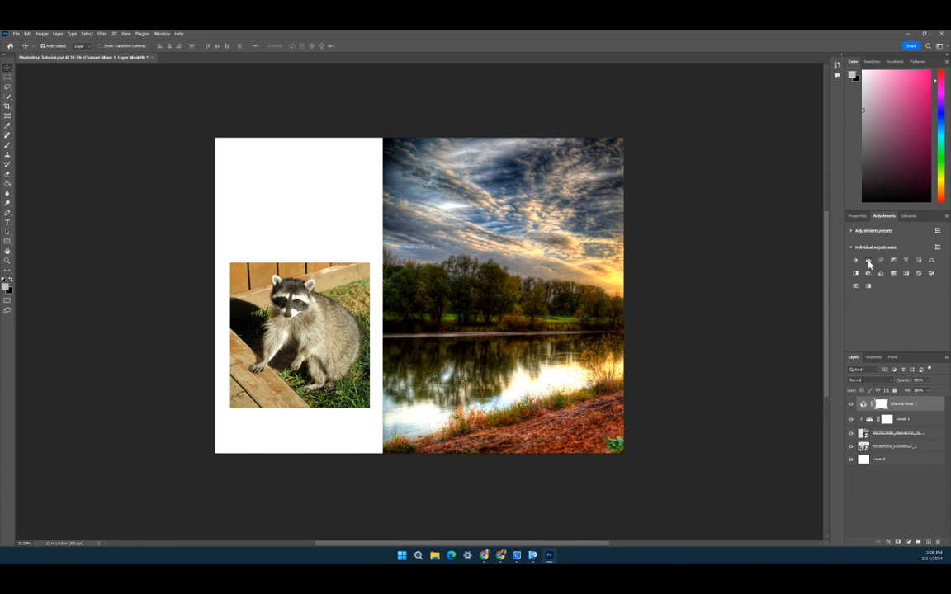
left_click(931, 263)
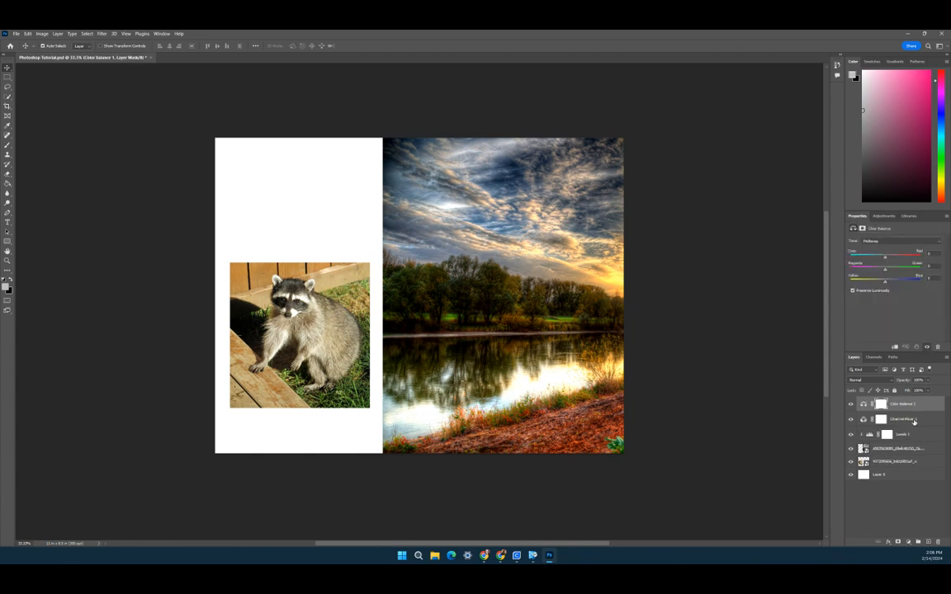
left_click_drag(915, 423, 939, 543)
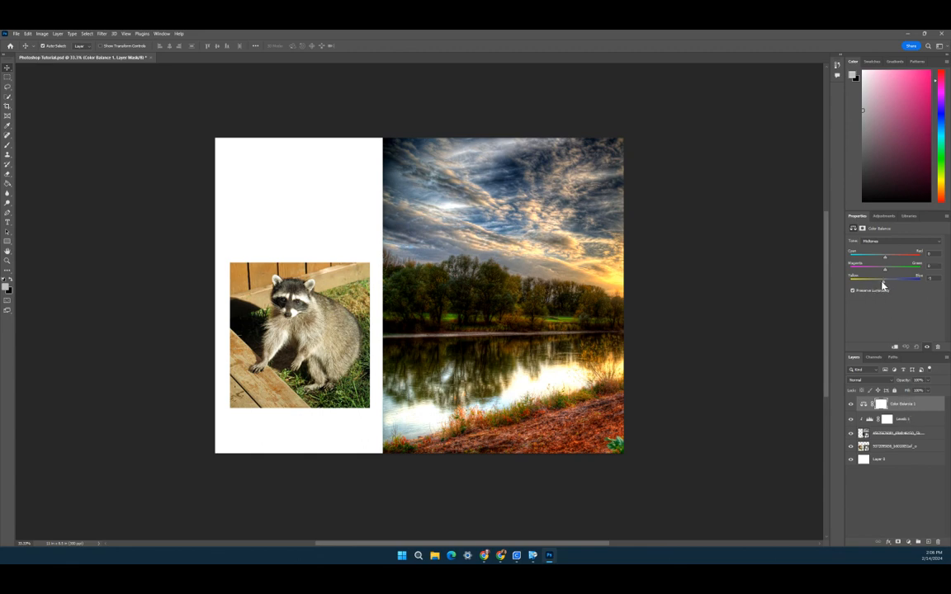
Step: Move the Color Balance layer directly above the raccoon, clip it to the raccoon, and adjust its Yellow–Blue slider
left_click_drag(884, 282, 856, 282)
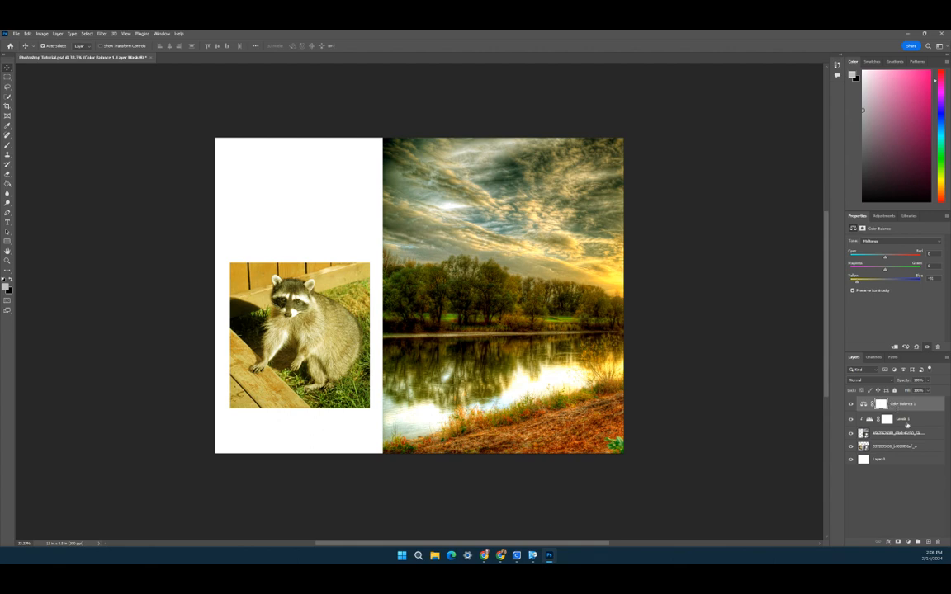
left_click_drag(909, 411, 905, 440)
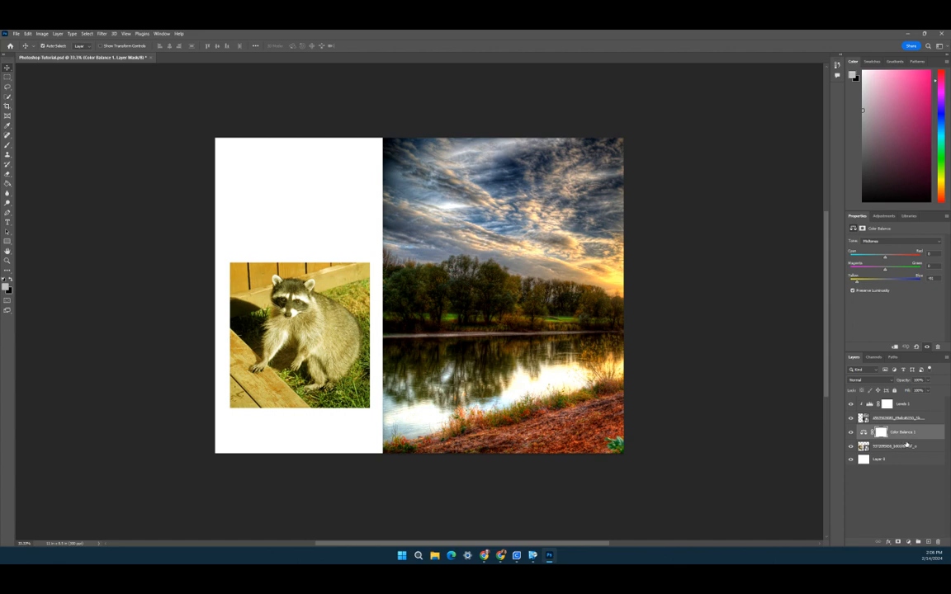
left_click(907, 436, "alt")
left_click_drag(857, 283, 877, 299)
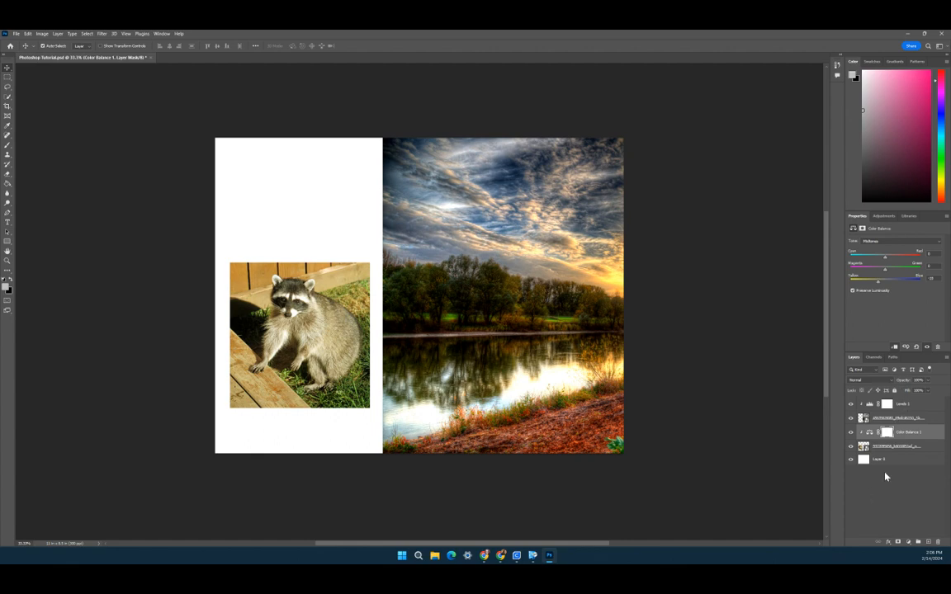
Step: Add a Hue/Saturation adjustment layer and lower its hue, saturation and lightness
left_click(884, 216)
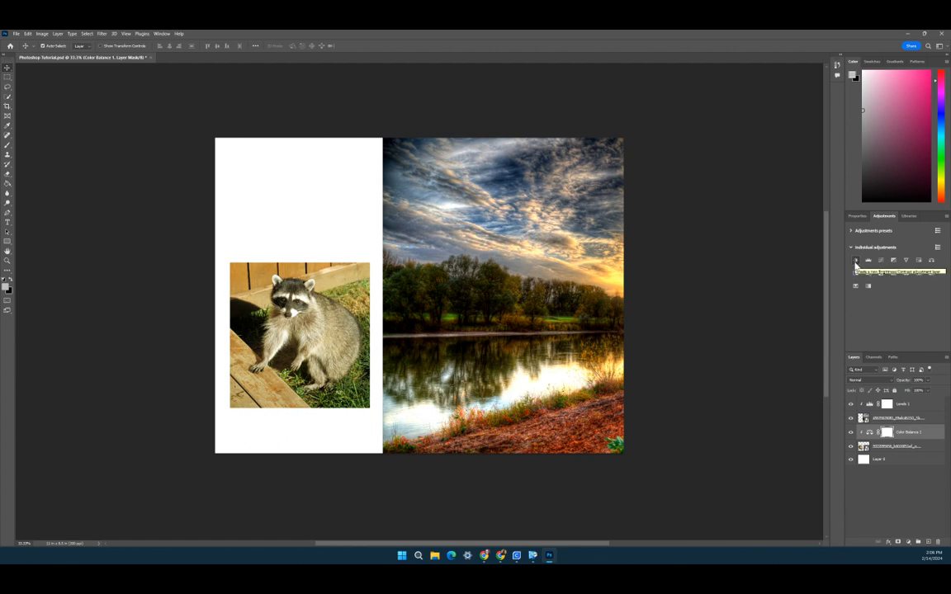
left_click(920, 262)
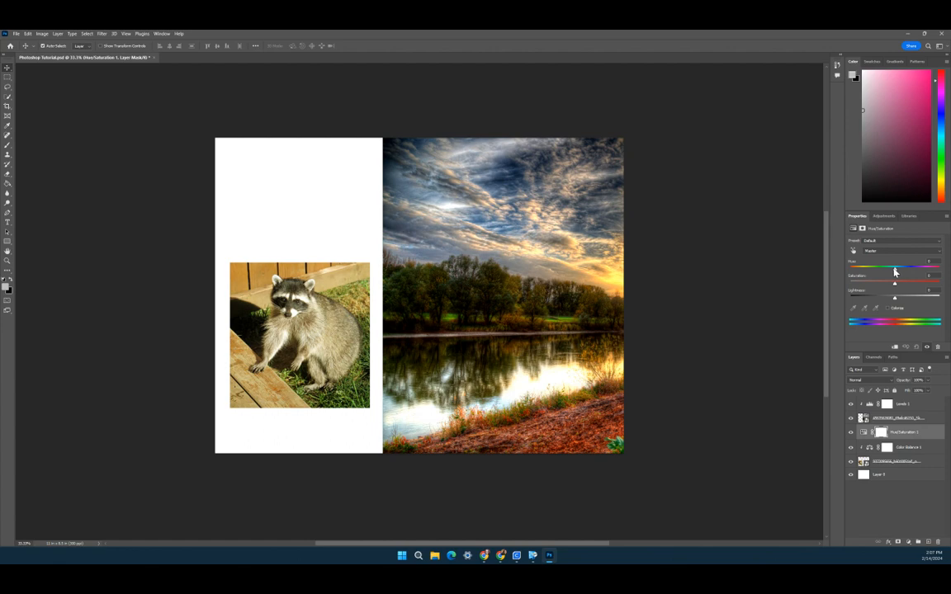
left_click_drag(895, 272, 894, 299)
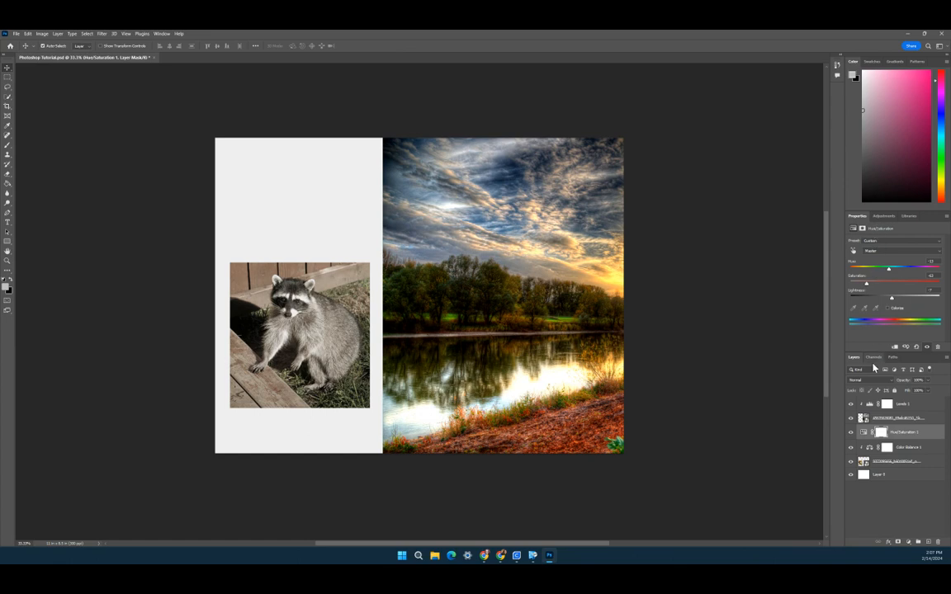
Step: Open the History panel and revert to the state right after placing the landscape photo
left_click(838, 65)
left_click_drag(827, 173, 829, 90)
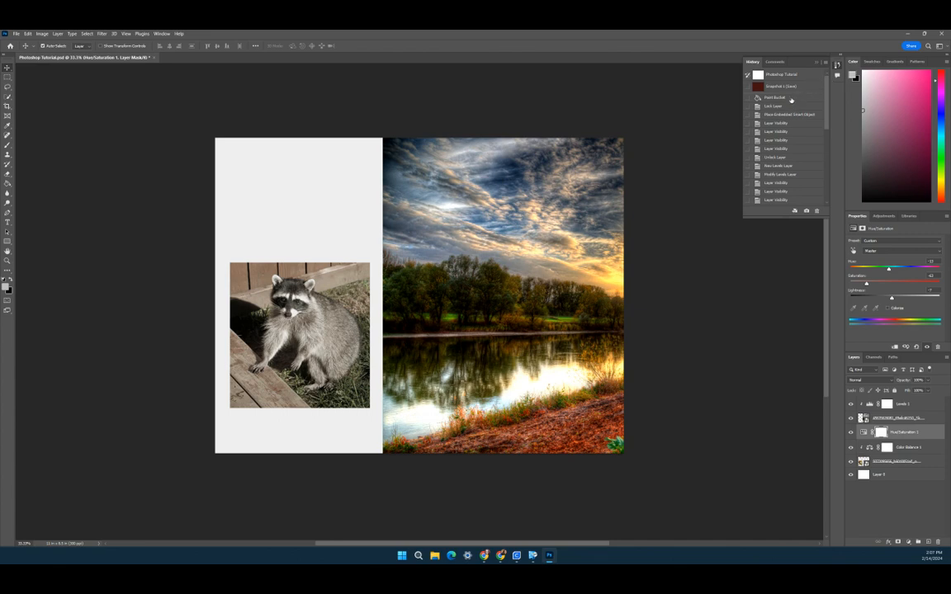
scroll(784, 136, "down", 3)
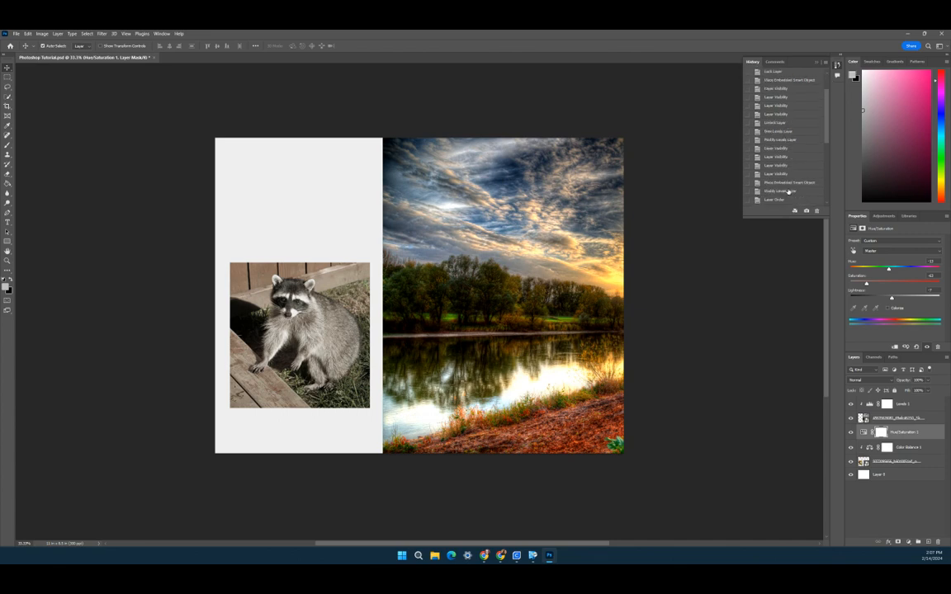
left_click(788, 182)
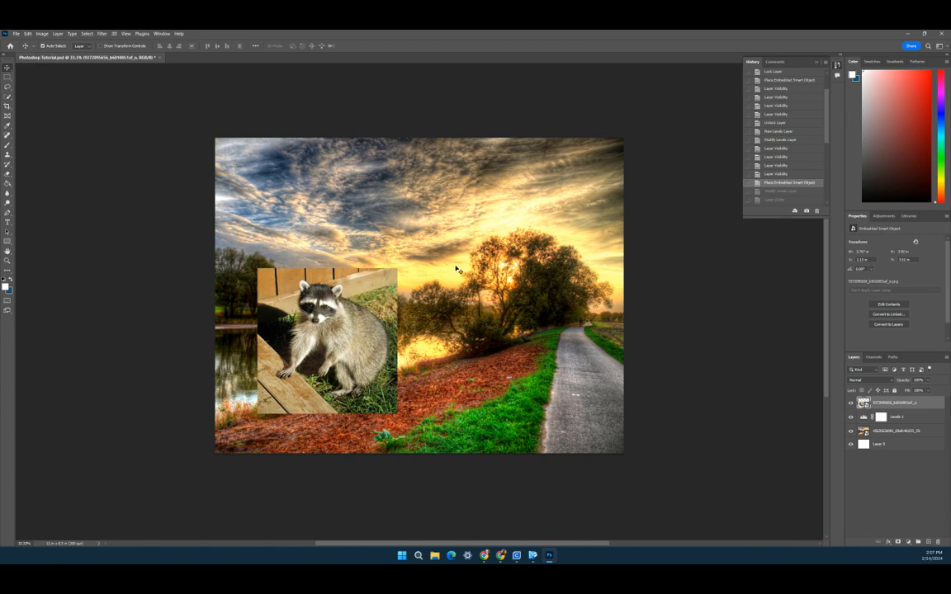
left_click(780, 79)
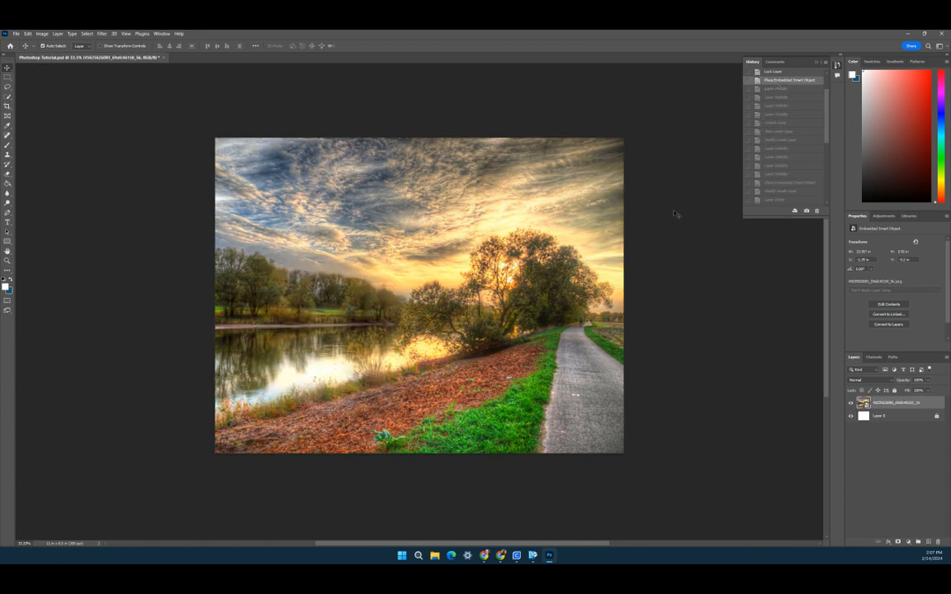
Step: Apply the Creative – Dark Fade adjustment preset to the landscape
left_click(883, 216)
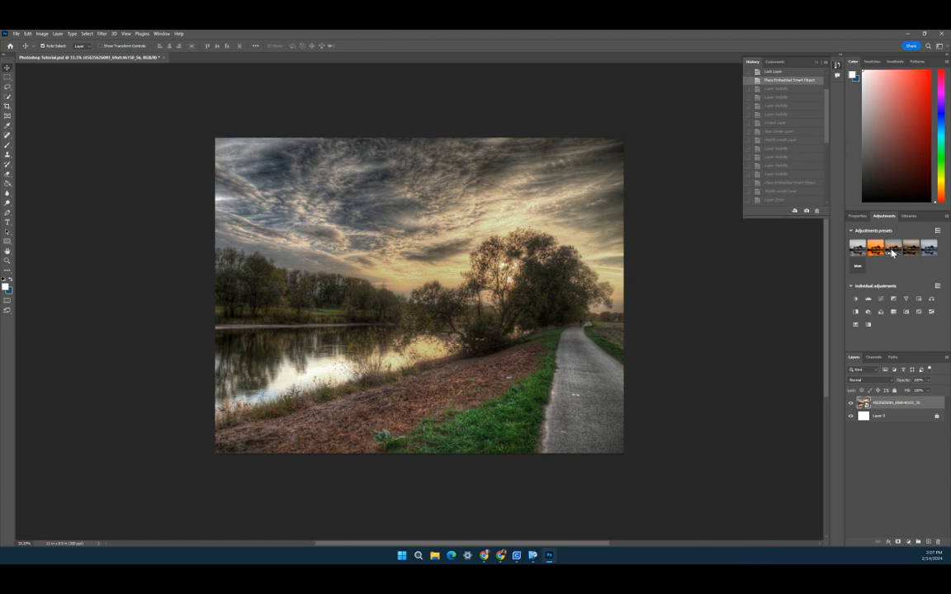
left_click(892, 251)
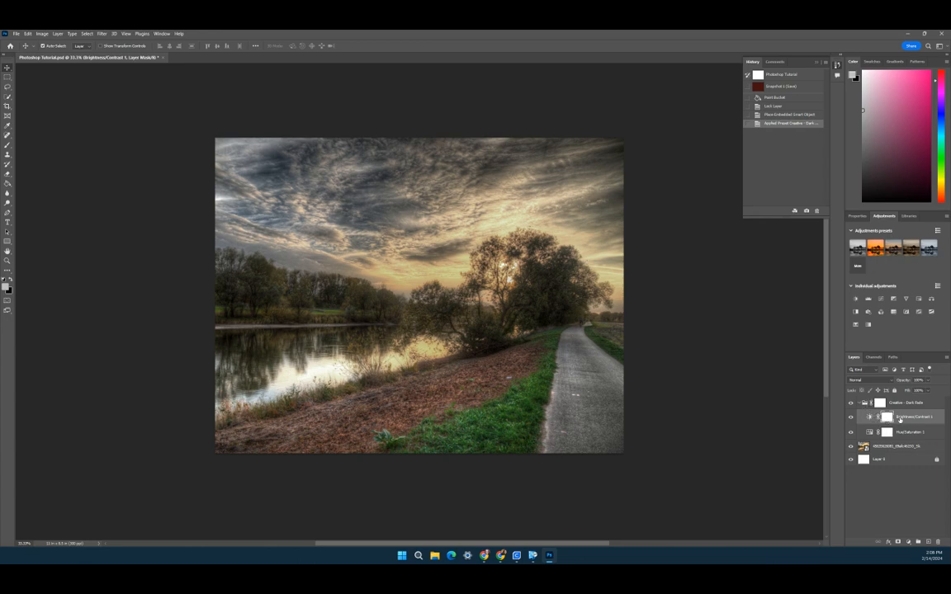
Step: Inspect the preset's Brightness/Contrast and Hue/Saturation layer settings
left_click(902, 418)
double_click(872, 418)
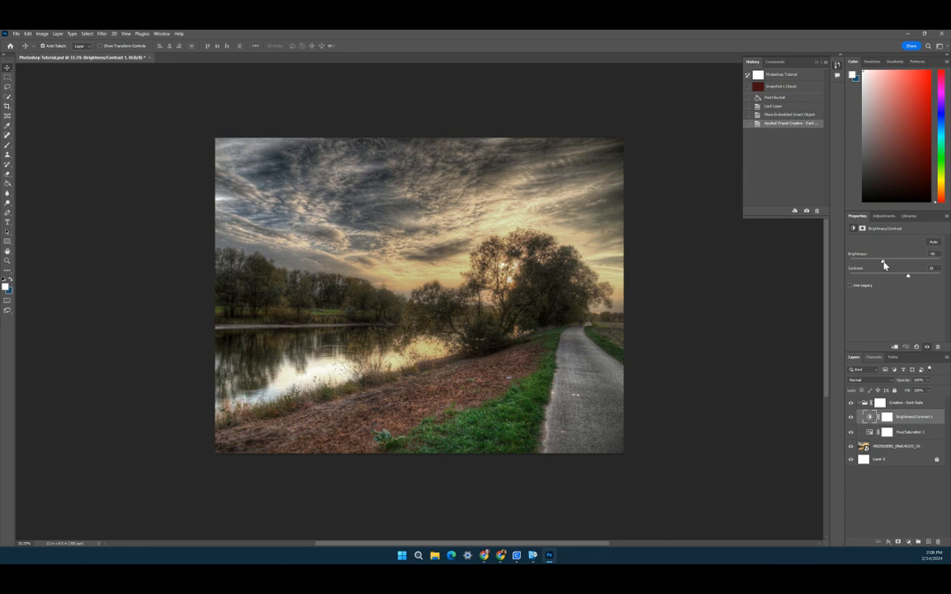
left_click(908, 432)
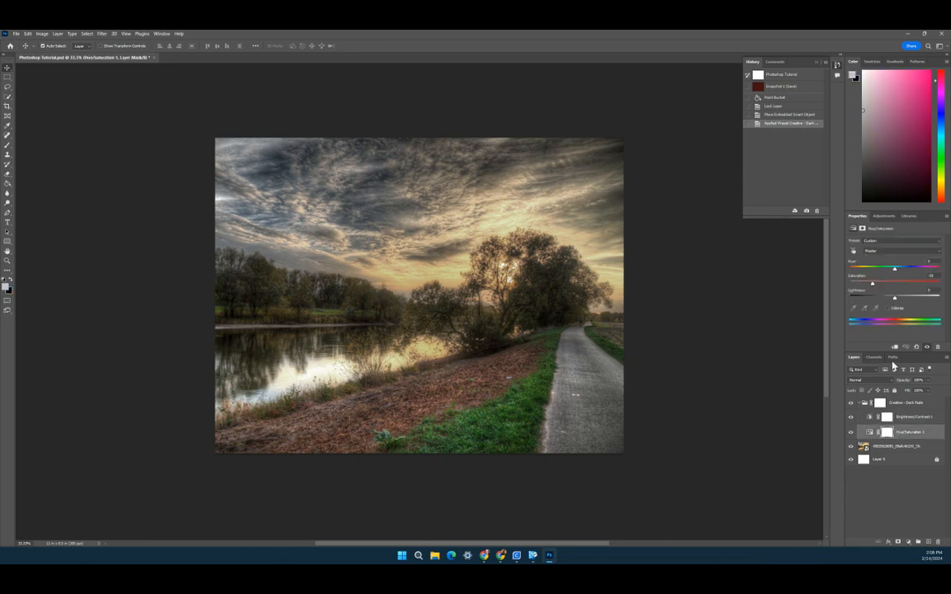